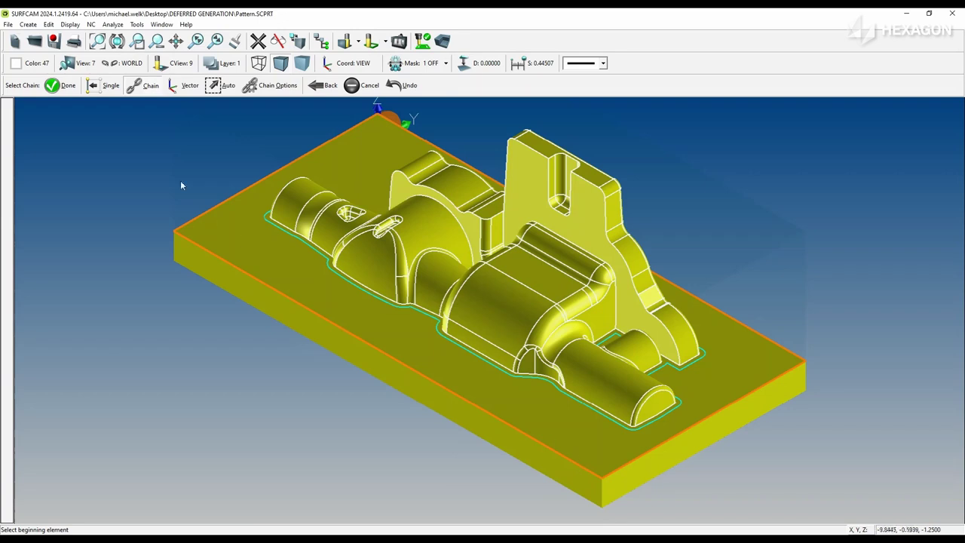
Generate the 3 Axis Z Rough toolpath inside the plate's outer edge with maximum Z picked at the tall upright's top corner, and save the part.
{"action": "left_click", "coordinate": [60, 85]}
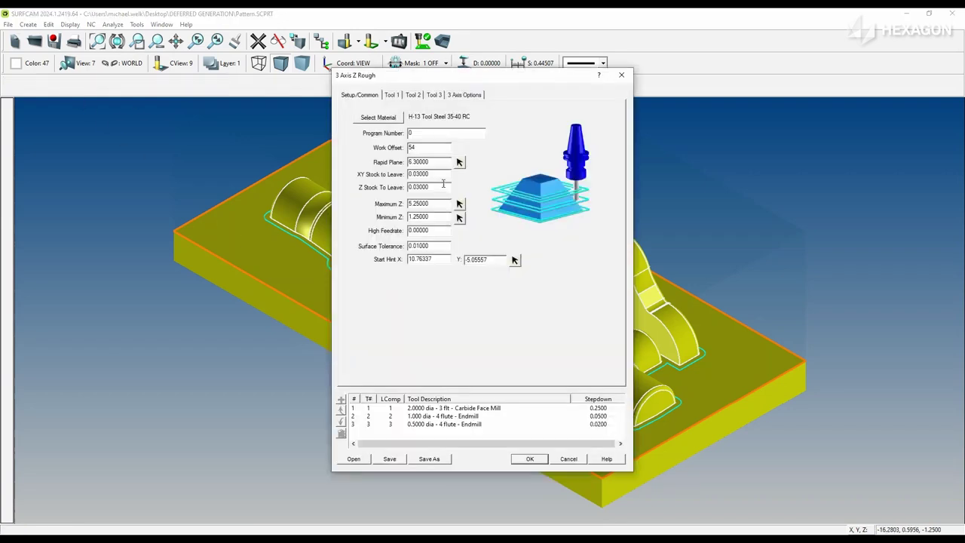
{"action": "left_click", "coordinate": [460, 204]}
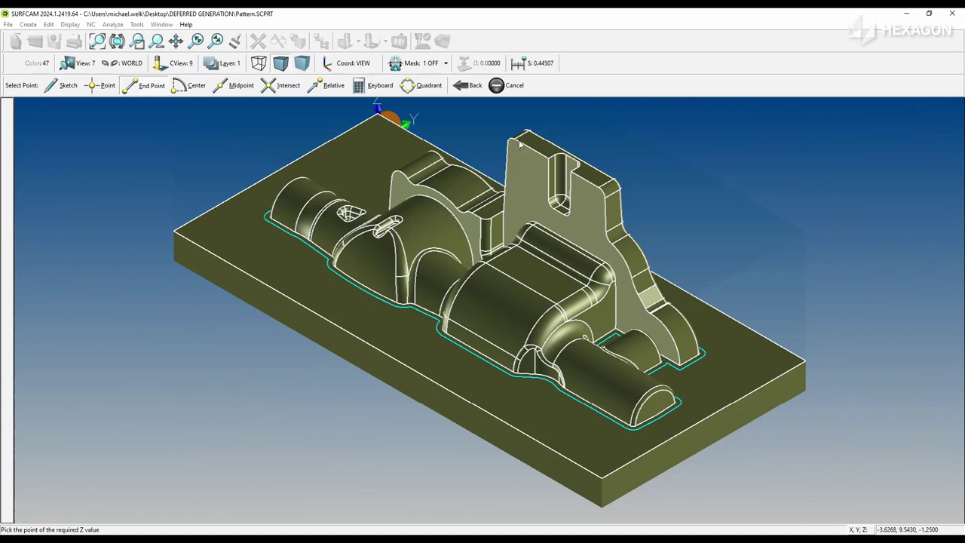
{"action": "left_click", "coordinate": [519, 145]}
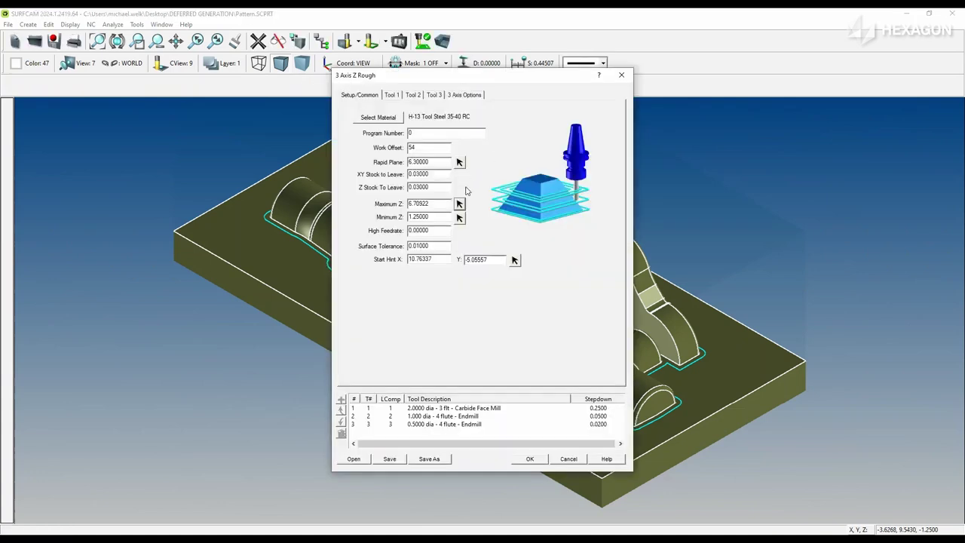
{"action": "left_click_drag", "start_coordinate": [436, 175], "coordinate": [400, 182]}
{"action": "left_click_drag", "start_coordinate": [437, 246], "coordinate": [393, 245]}
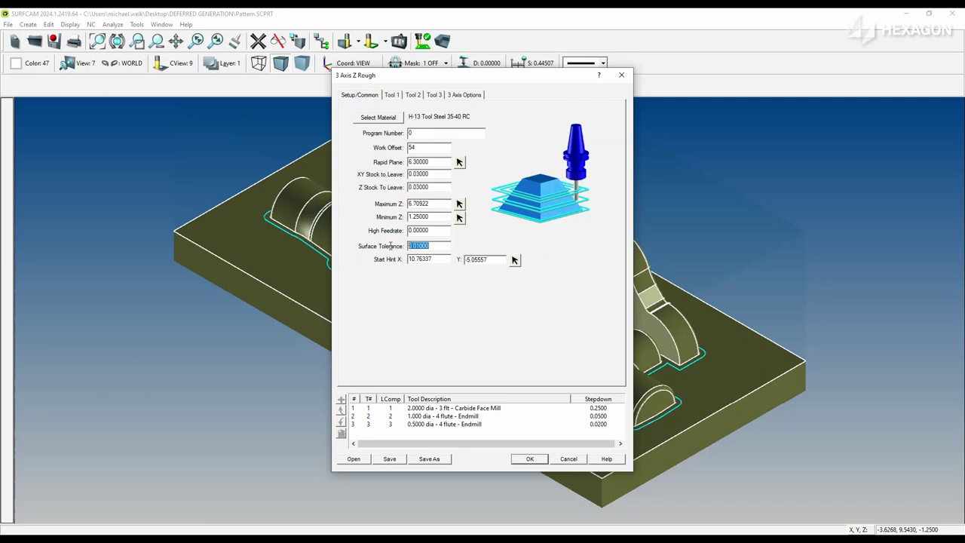
{"action": "left_click", "coordinate": [529, 459]}
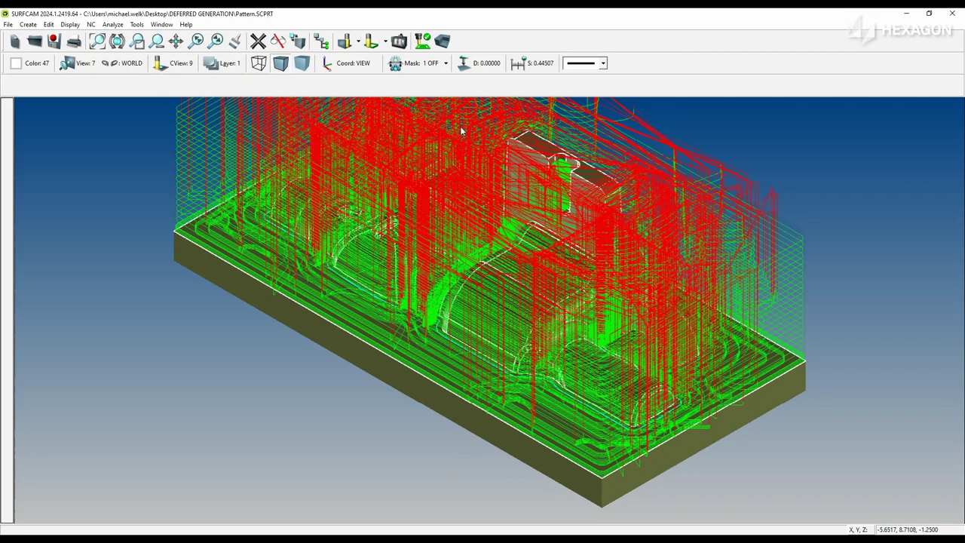
{"action": "left_click", "coordinate": [53, 42]}
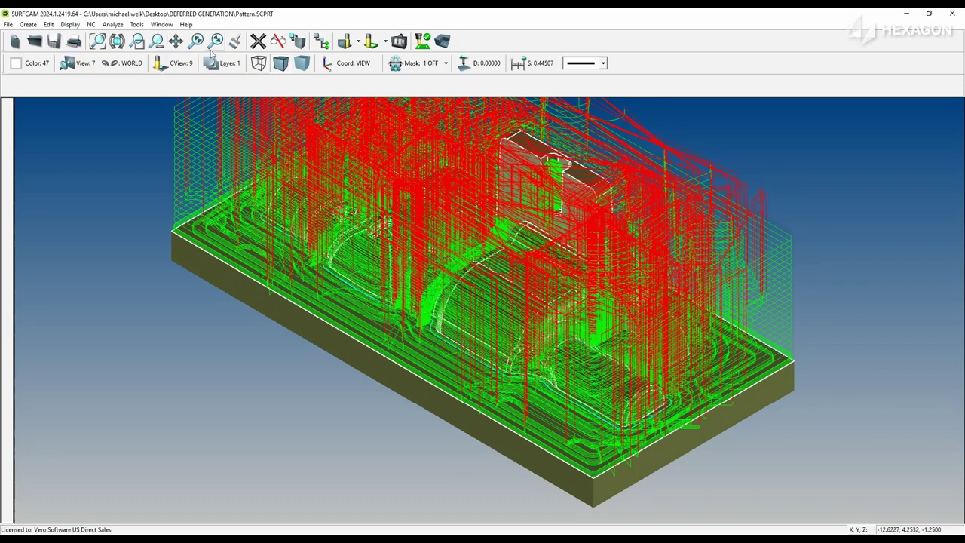
Clear the roughing toolpath from the display and turn on deferred toolpath generation.
{"action": "left_click", "coordinate": [277, 43]}
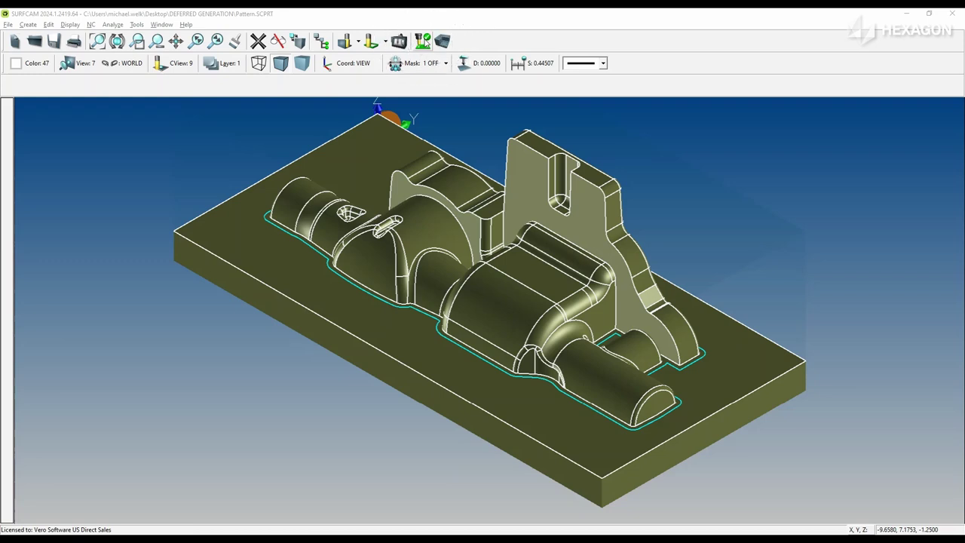
{"action": "left_click", "coordinate": [423, 41]}
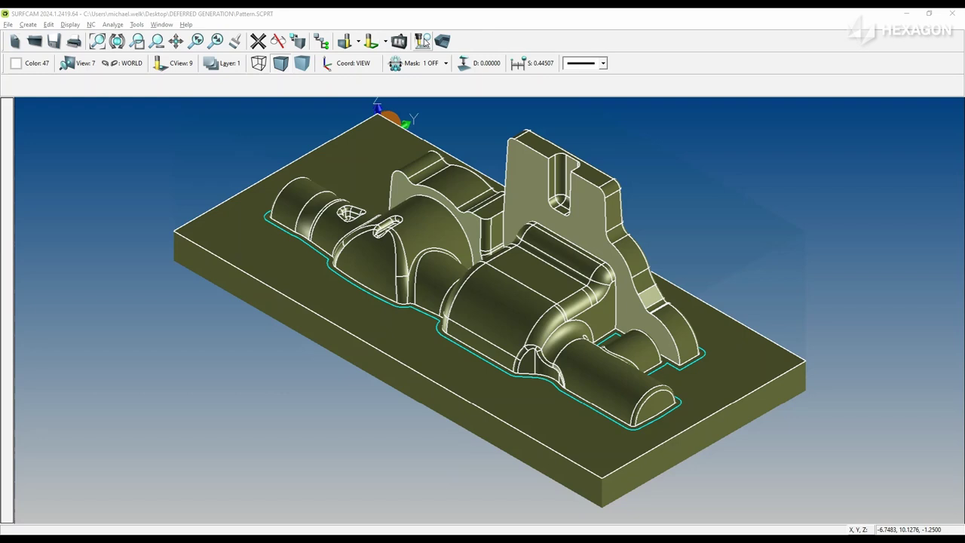
Start a 3 Axis Steep/Shallow operation with the pattern's surfaces and the base plate's upper face as cut surfaces.
{"action": "left_click", "coordinate": [90, 26]}
{"action": "mouse_move", "coordinate": [89, 47]}
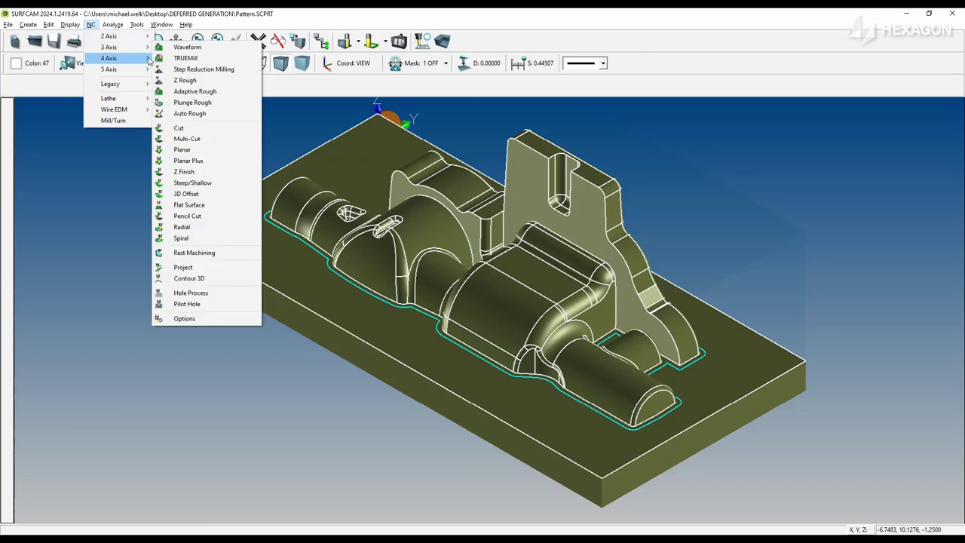
{"action": "left_click", "coordinate": [190, 183]}
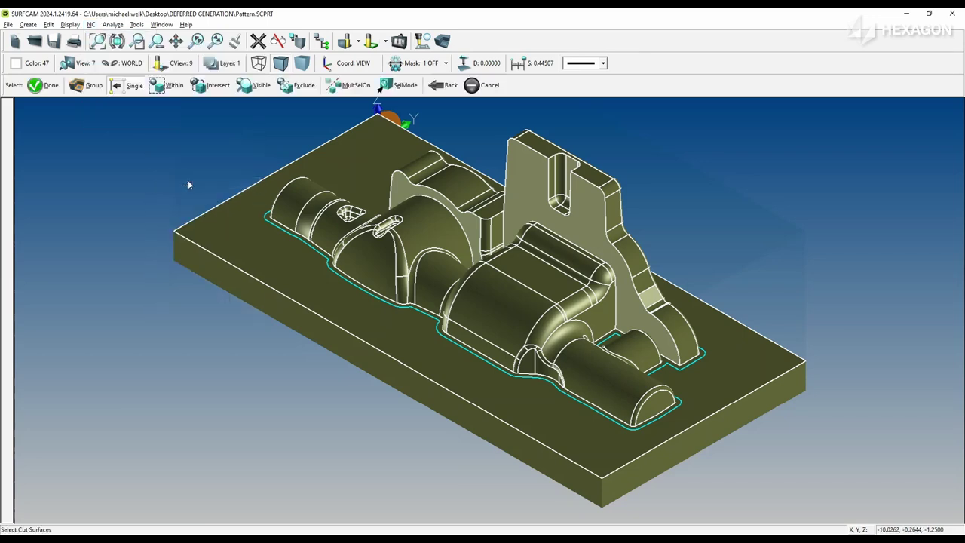
{"action": "key", "text": "ctrl+2"}
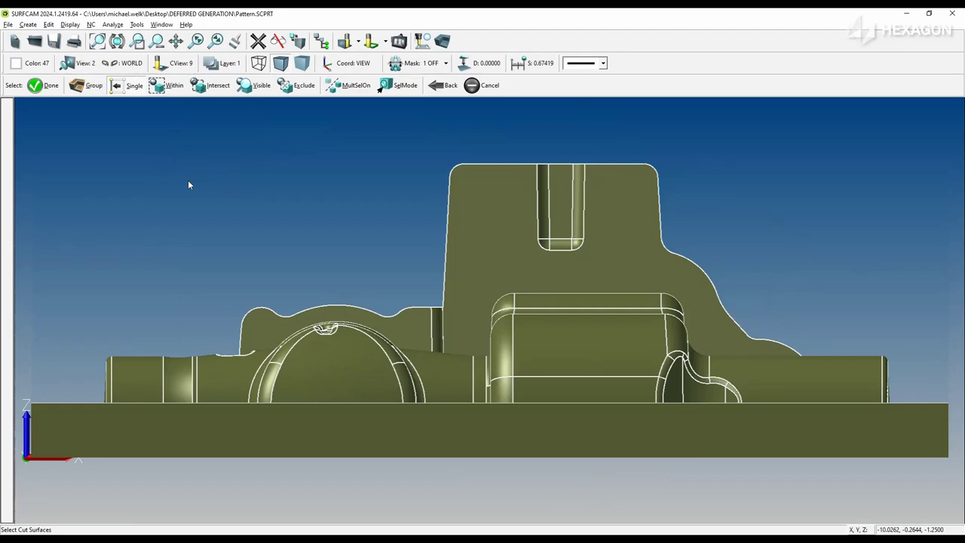
{"action": "scroll", "coordinate": [188, 180], "scroll_direction": "down", "scroll_amount": 4}
{"action": "left_click", "coordinate": [167, 85]}
{"action": "left_click_drag", "start_coordinate": [137, 107], "coordinate": [837, 385]}
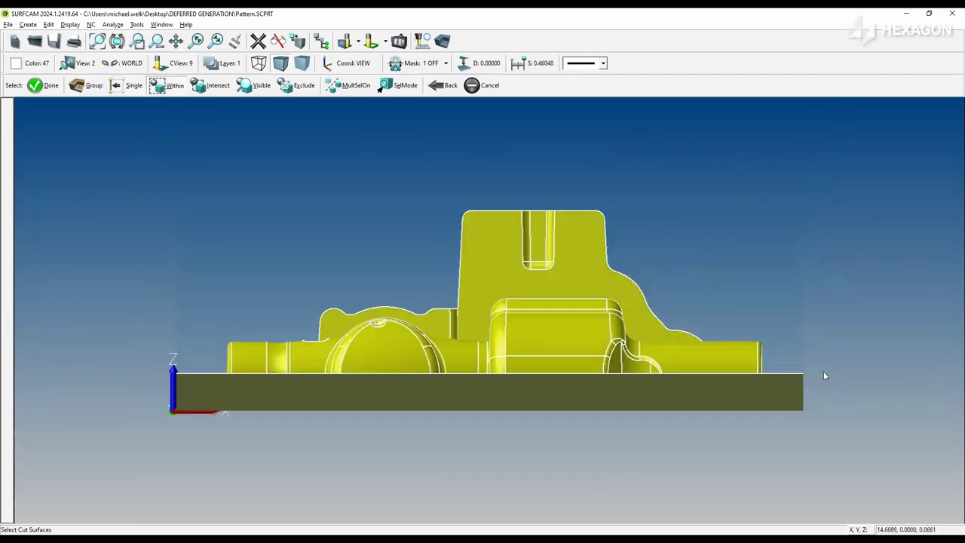
{"action": "key", "text": "ctrl+7"}
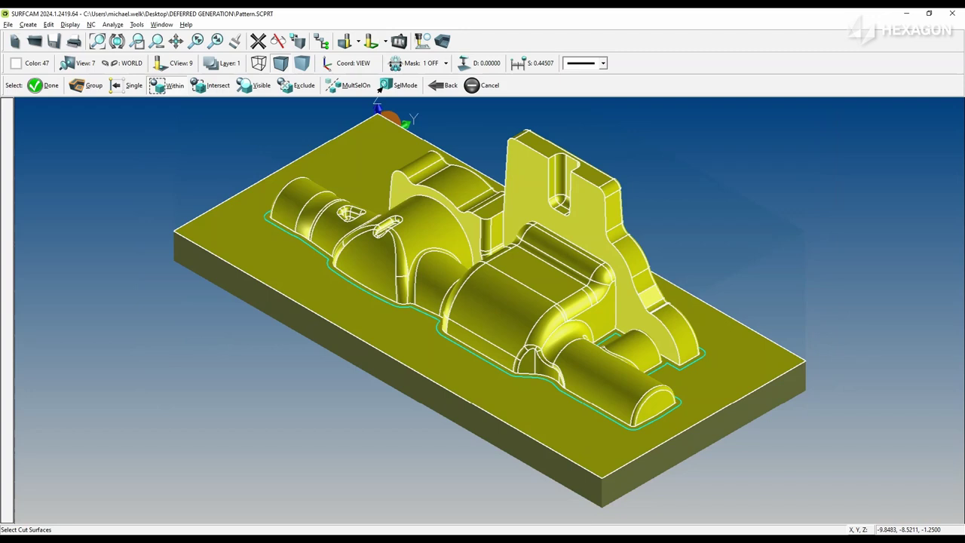
{"action": "left_click", "coordinate": [35, 85]}
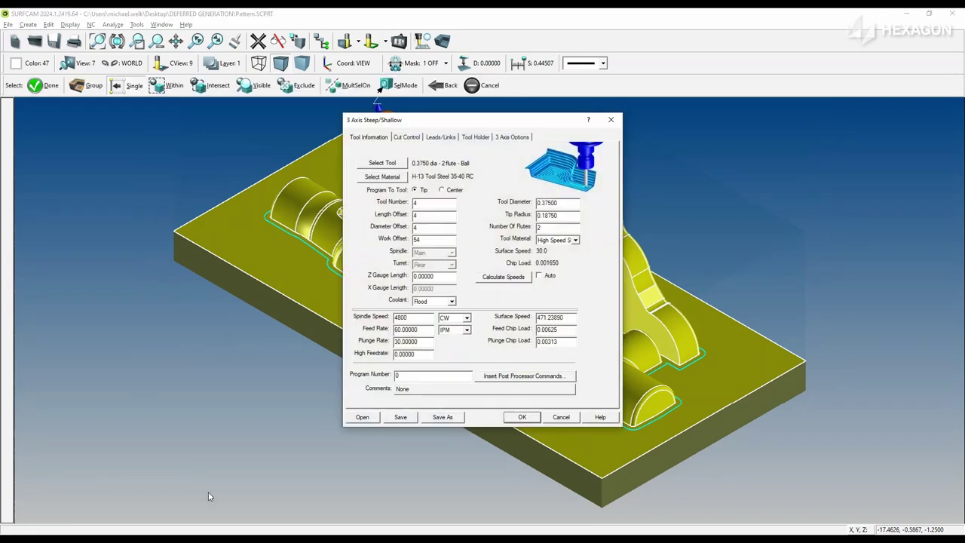
Load the STEEPSHALLOW 0100 ON template and accept it after checking its stepover, stepdown, stock to leave and surface tolerance.
{"action": "left_click", "coordinate": [361, 419]}
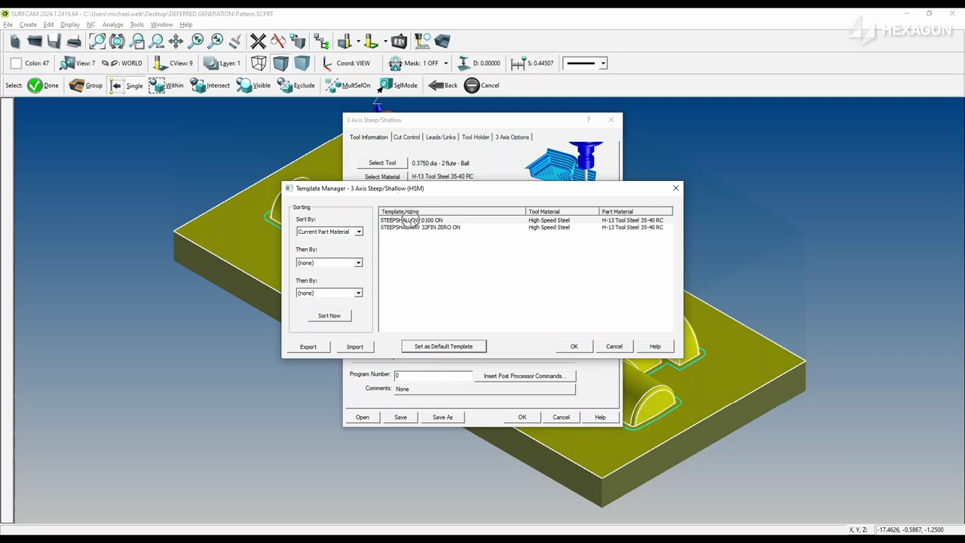
{"action": "left_click", "coordinate": [411, 220]}
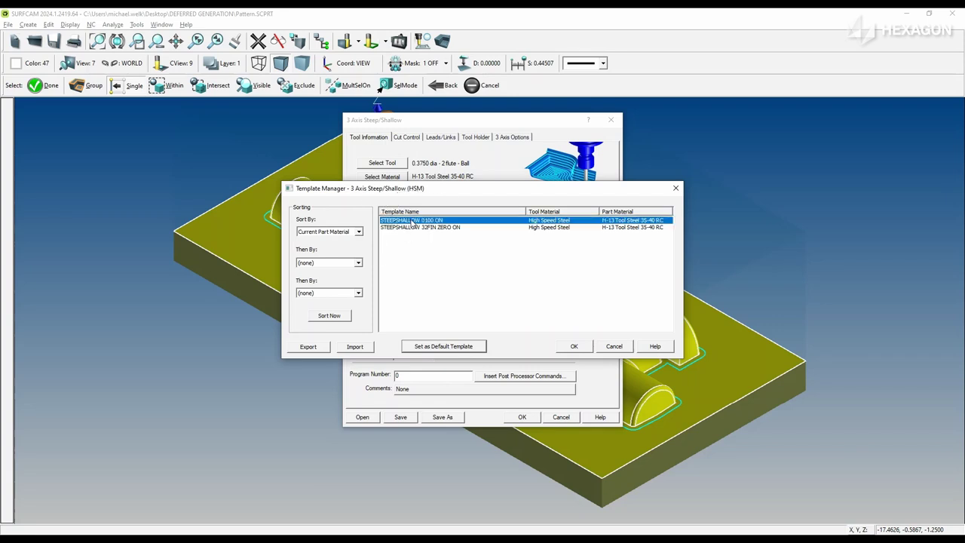
{"action": "left_click", "coordinate": [578, 347]}
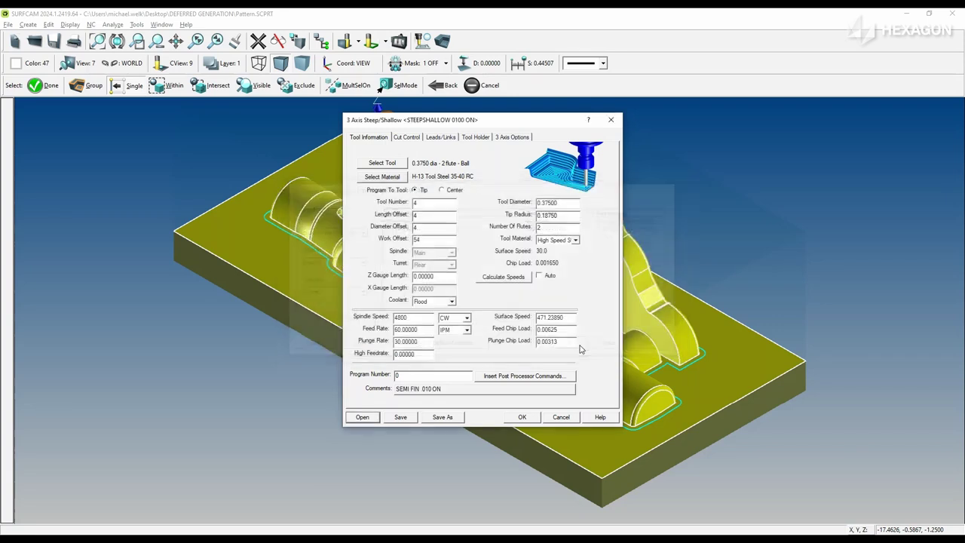
{"action": "left_click", "coordinate": [408, 137]}
{"action": "double_click", "coordinate": [466, 177]}
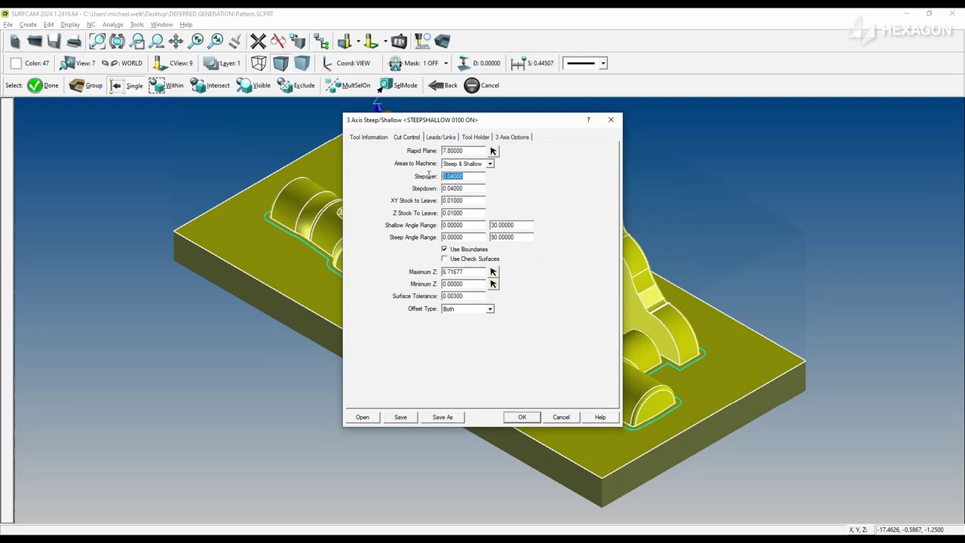
{"action": "double_click", "coordinate": [473, 189]}
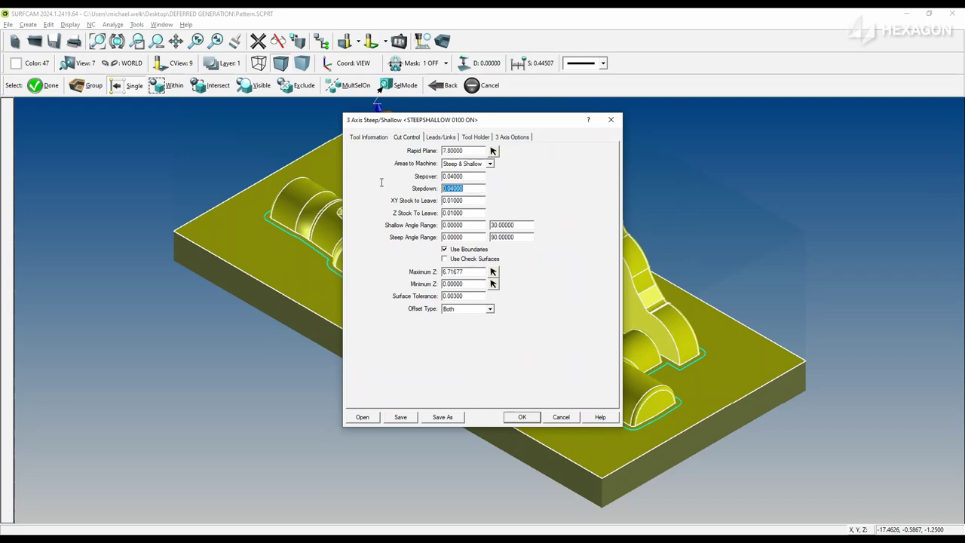
{"action": "double_click", "coordinate": [477, 201]}
{"action": "double_click", "coordinate": [473, 212]}
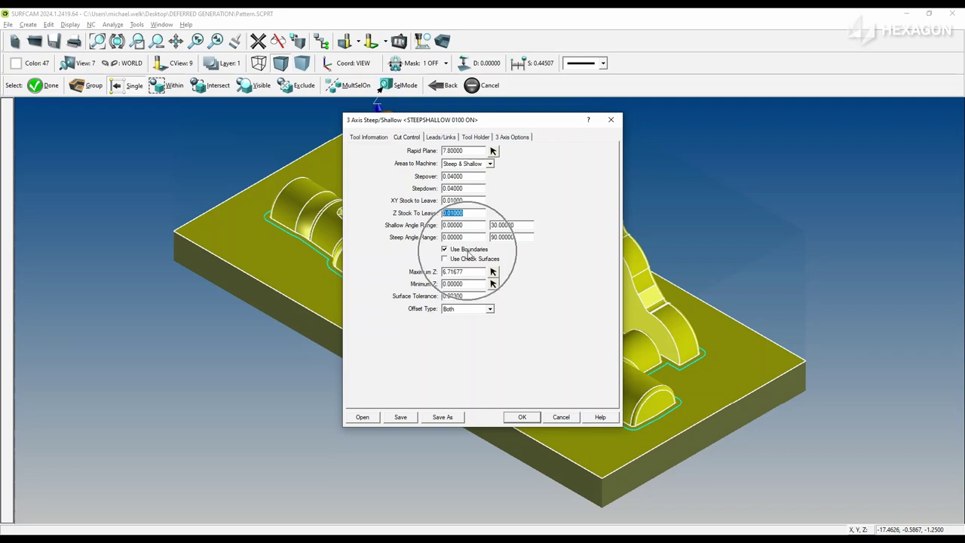
{"action": "double_click", "coordinate": [471, 295]}
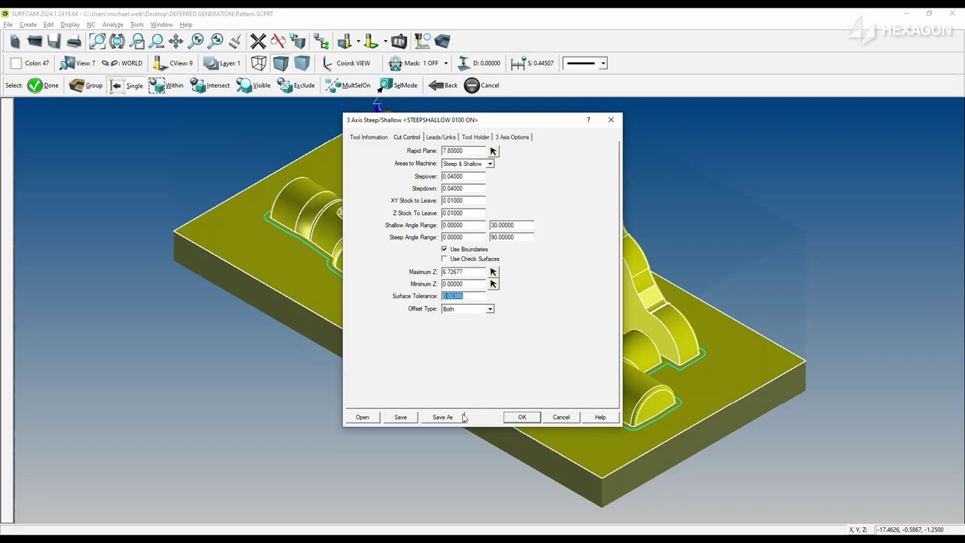
{"action": "left_click", "coordinate": [519, 417]}
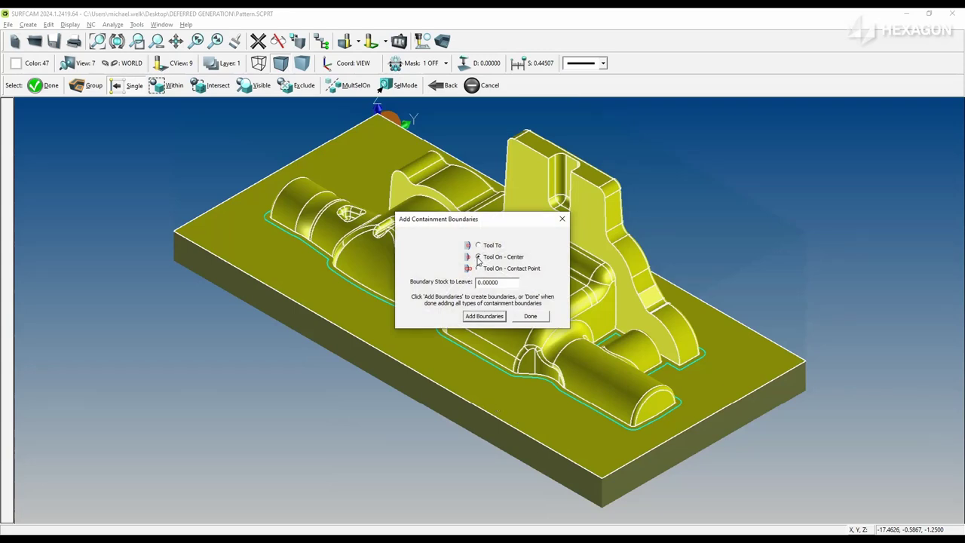
Add the offset outline around the pattern as a Tool On - Center containment boundary and accept the semi-finish toolpath.
{"action": "left_click", "coordinate": [483, 317]}
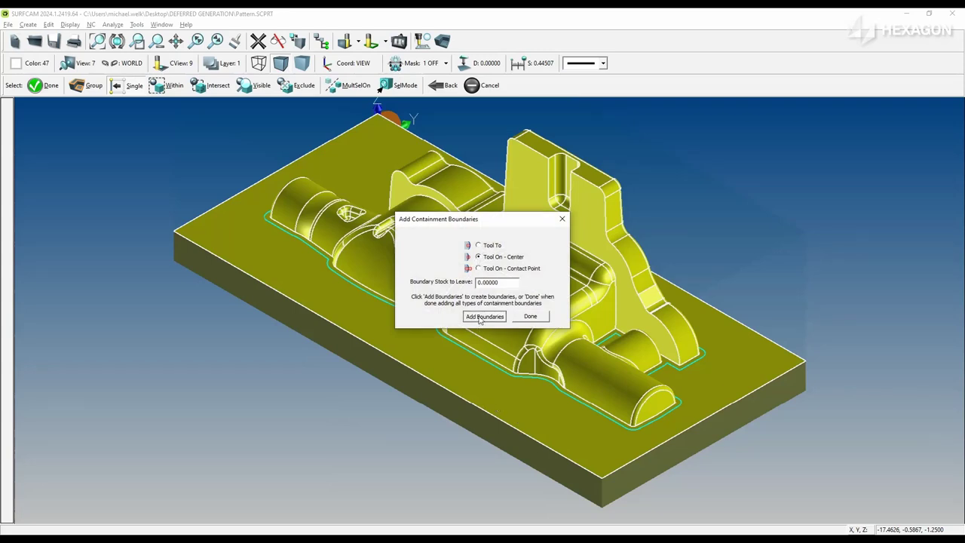
{"action": "left_click", "coordinate": [610, 424]}
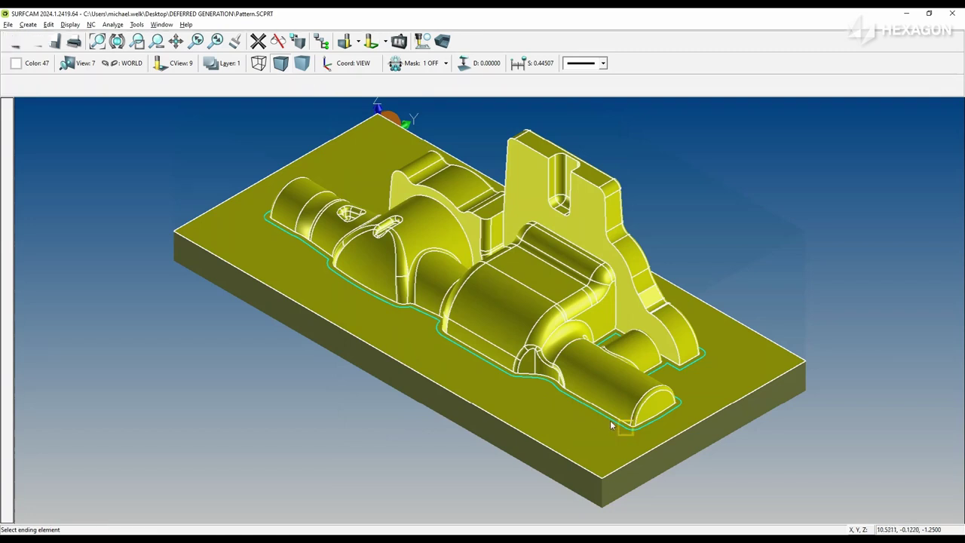
{"action": "left_click", "coordinate": [611, 425]}
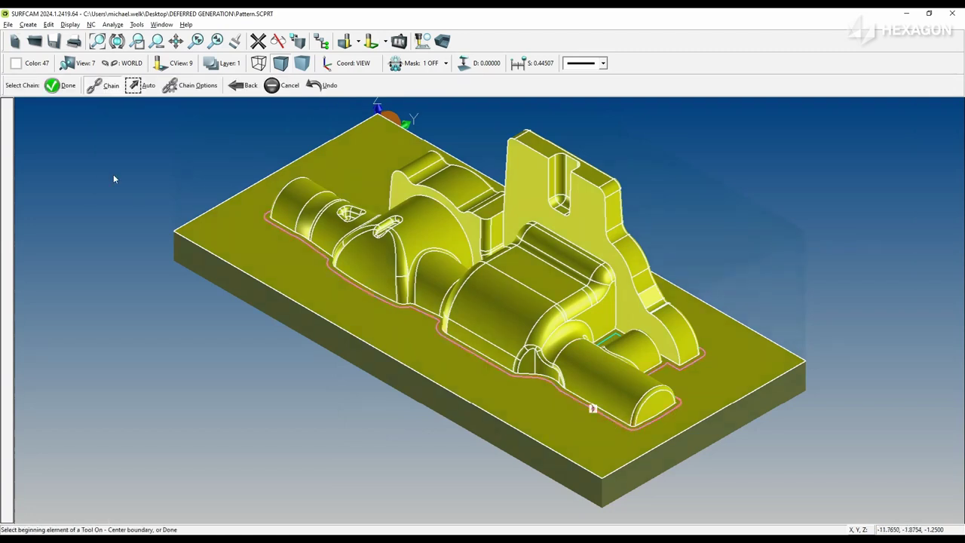
{"action": "left_click", "coordinate": [63, 86]}
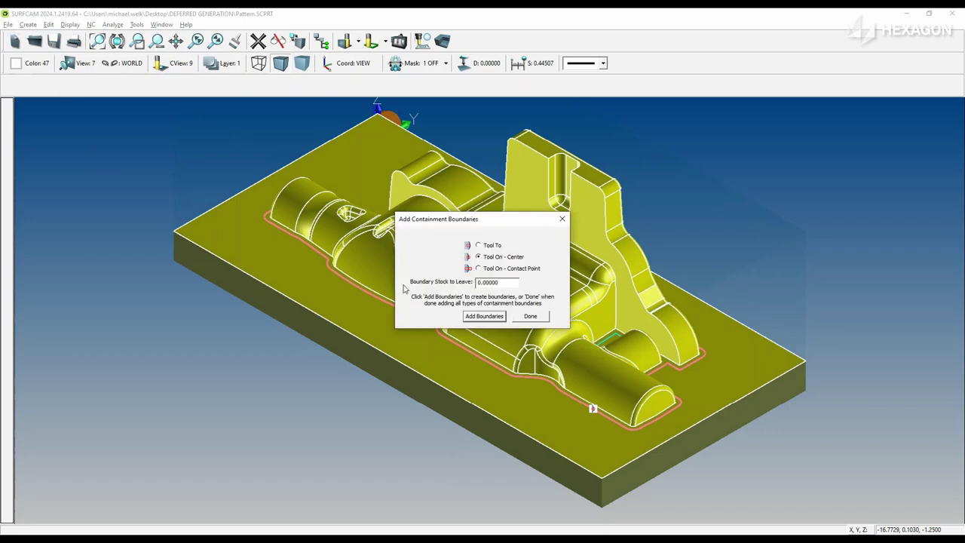
{"action": "left_click", "coordinate": [531, 317]}
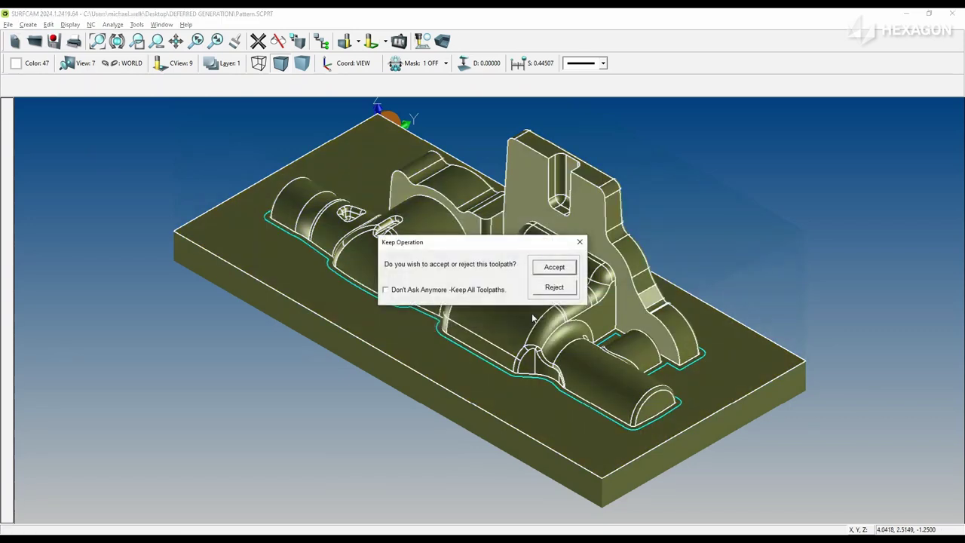
{"action": "left_click", "coordinate": [558, 268]}
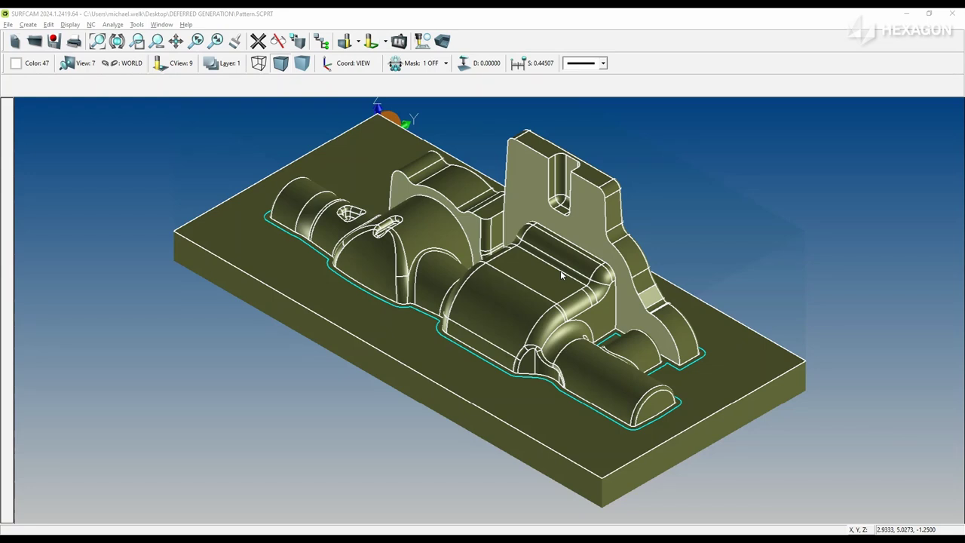
Start a second 3 Axis Steep/Shallow operation on the same pattern surfaces and upper plate face for finishing.
{"action": "left_click", "coordinate": [90, 24]}
{"action": "mouse_move", "coordinate": [109, 47]}
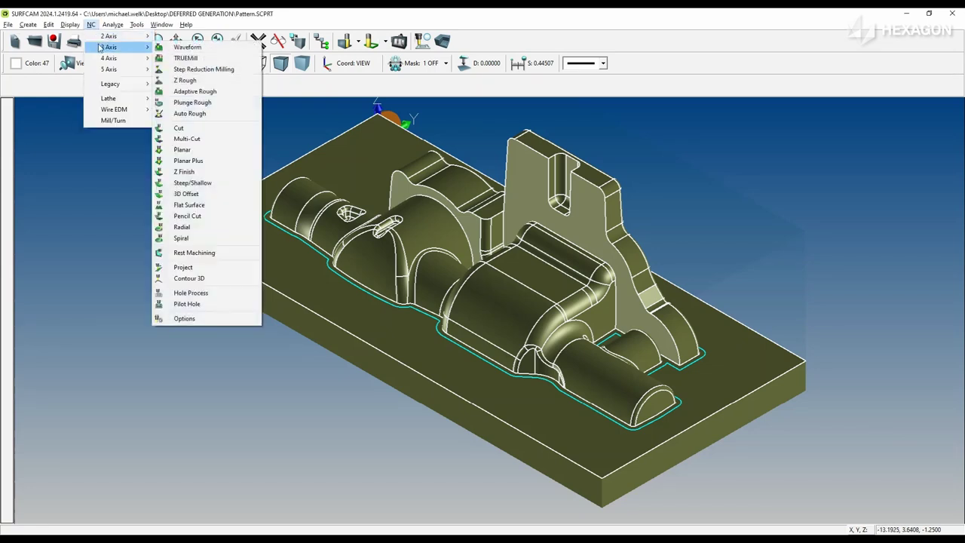
{"action": "left_click", "coordinate": [194, 181]}
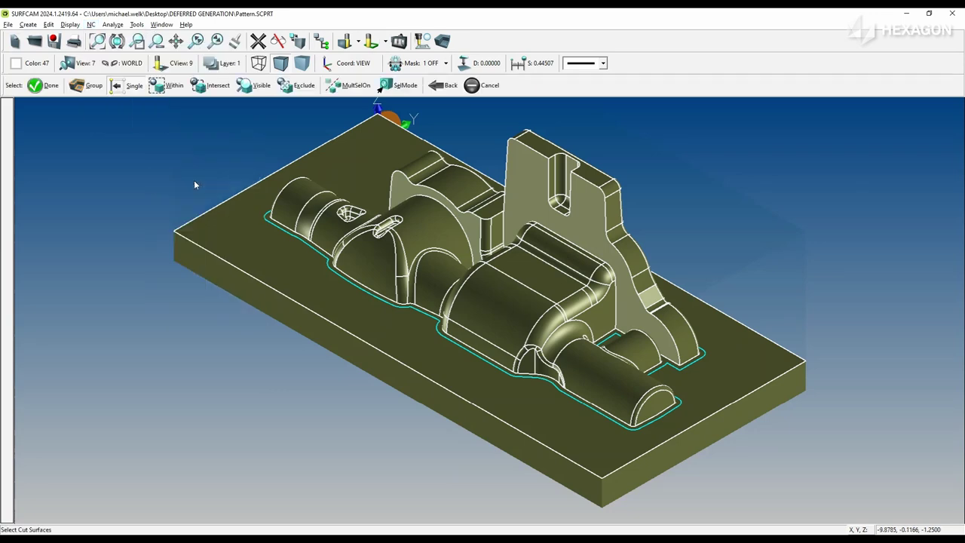
{"action": "scroll", "coordinate": [196, 180], "scroll_direction": "down", "scroll_amount": 11}
{"action": "scroll", "coordinate": [196, 180], "scroll_direction": "up", "scroll_amount": 4}
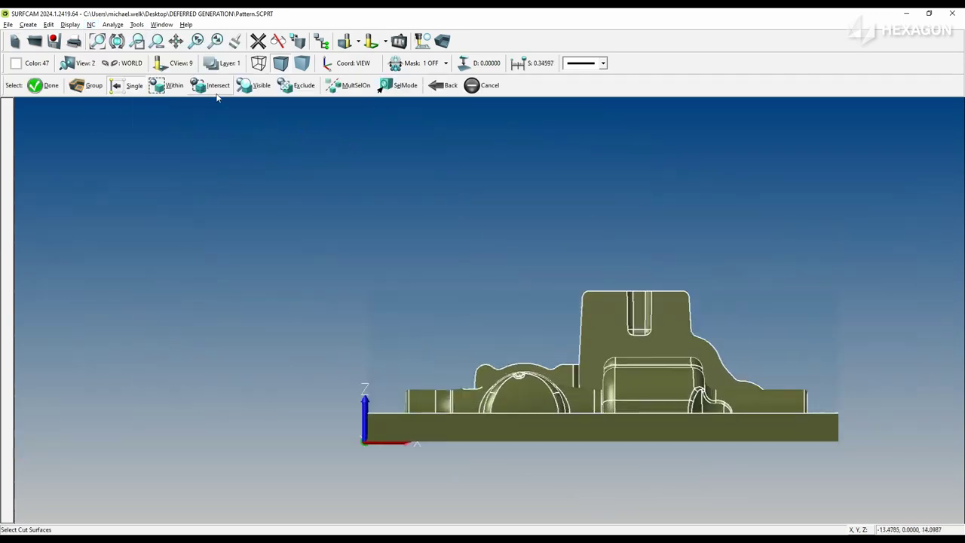
{"action": "left_click", "coordinate": [169, 85]}
{"action": "left_click_drag", "start_coordinate": [867, 423], "coordinate": [308, 238]}
{"action": "key", "text": "7"}
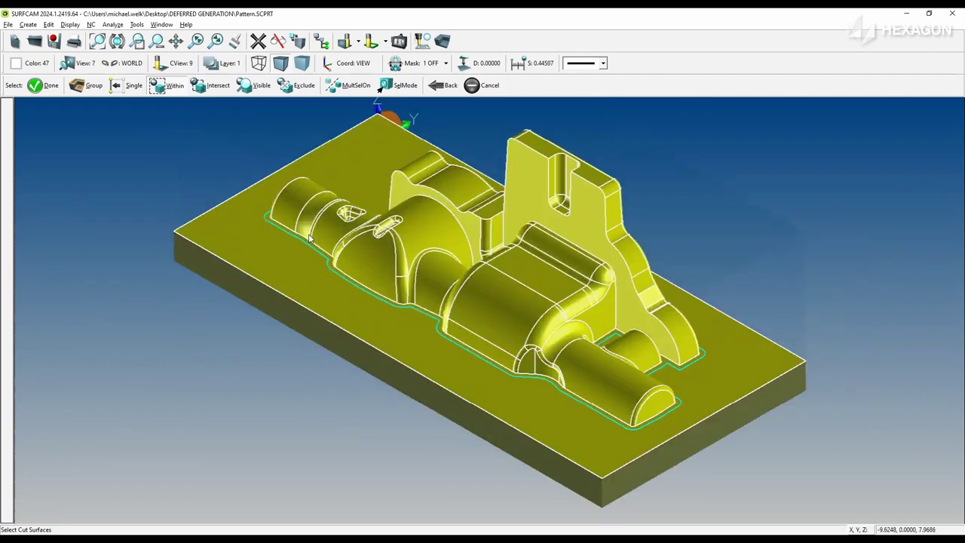
{"action": "left_click", "coordinate": [51, 86]}
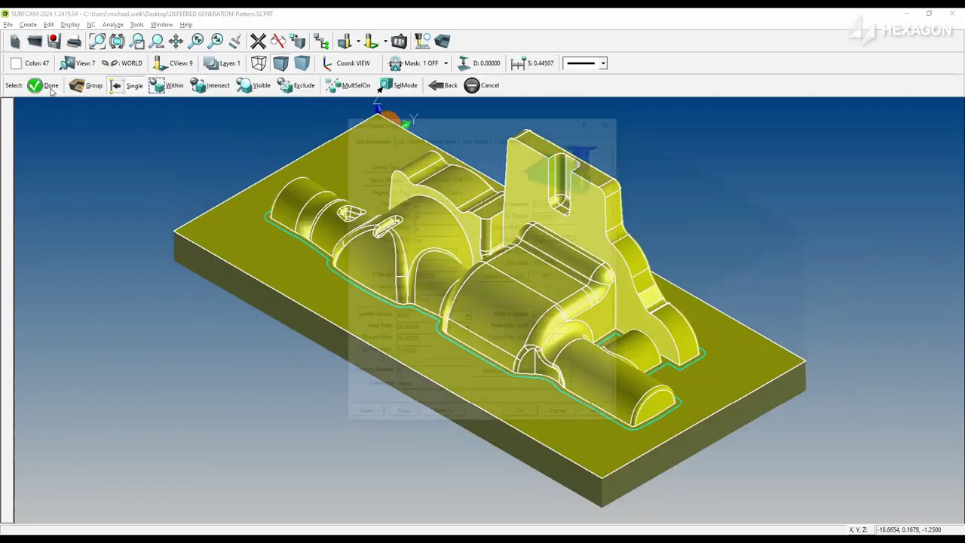
Load the STEEPSHALLOW 32FIN ZERO ON template into the second Steep/Shallow operation.
{"action": "left_click", "coordinate": [361, 417]}
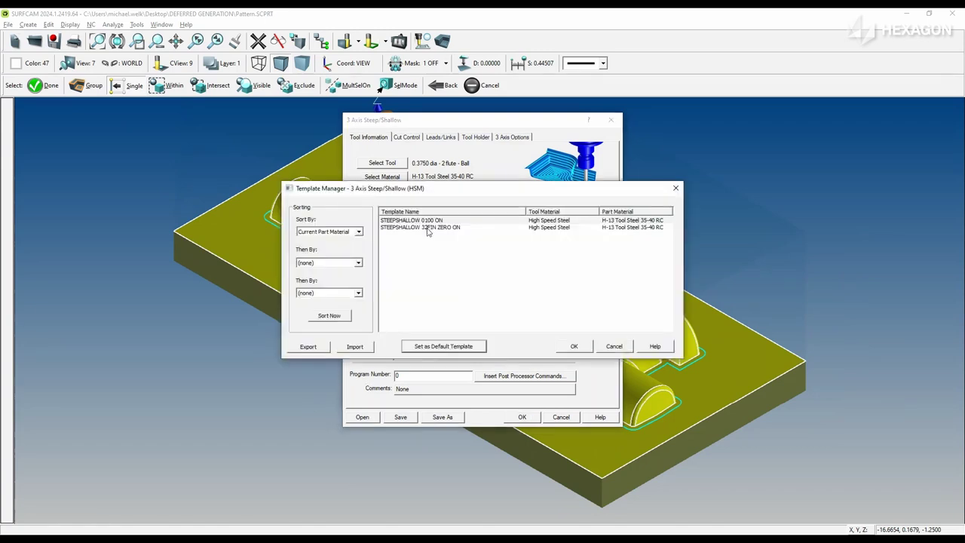
{"action": "key", "text": "ctrl"}
{"action": "key", "text": "ctrl"}
{"action": "key", "text": "ctrl"}
{"action": "left_click", "coordinate": [426, 229]}
{"action": "left_click", "coordinate": [573, 346]}
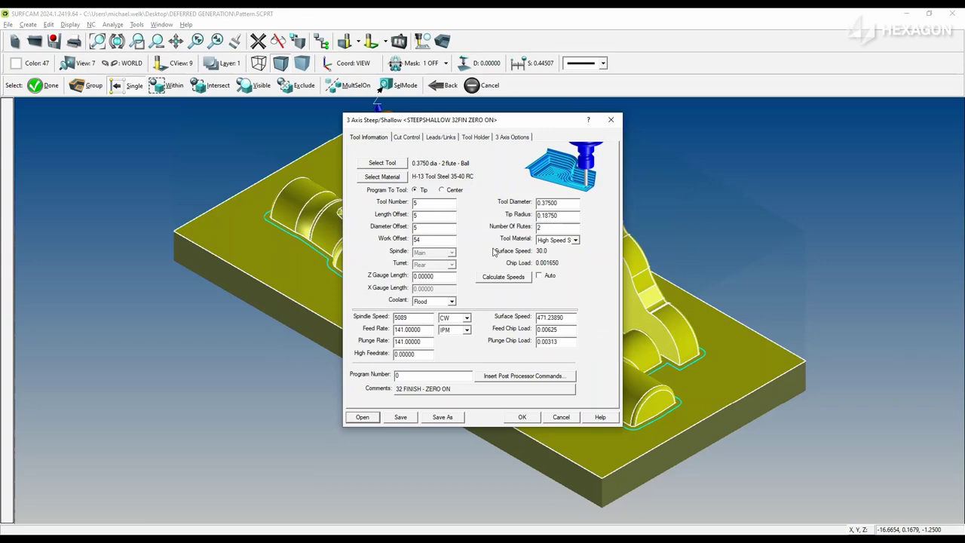
Check the finishing template's tool data, stepover, stepdown, stock to leave and surface tolerance, and accept the Steep/Shallow settings.
{"action": "key", "text": "ctrl"}
{"action": "key", "text": "ctrl"}
{"action": "left_click", "coordinate": [407, 139]}
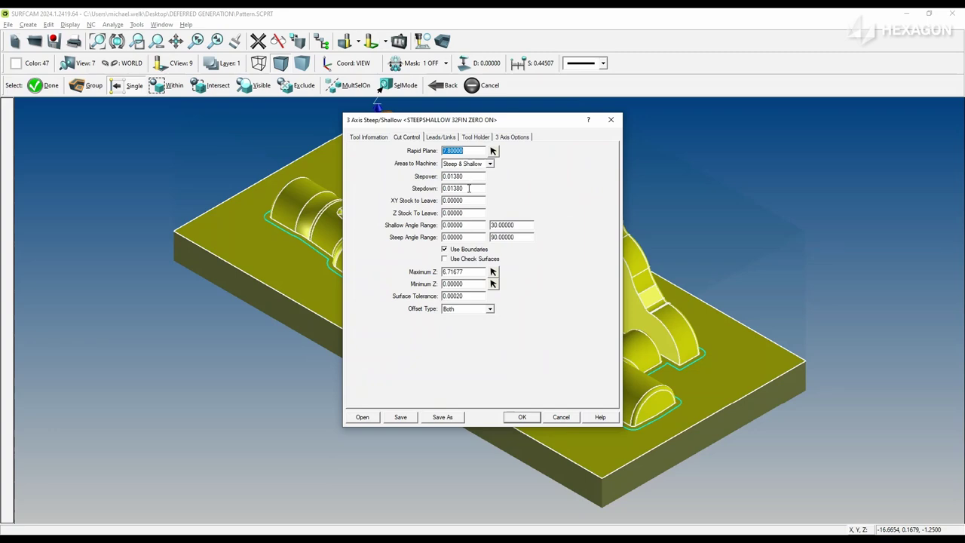
{"action": "key", "text": "ctrl"}
{"action": "key", "text": "ctrl"}
{"action": "left_click", "coordinate": [519, 419]}
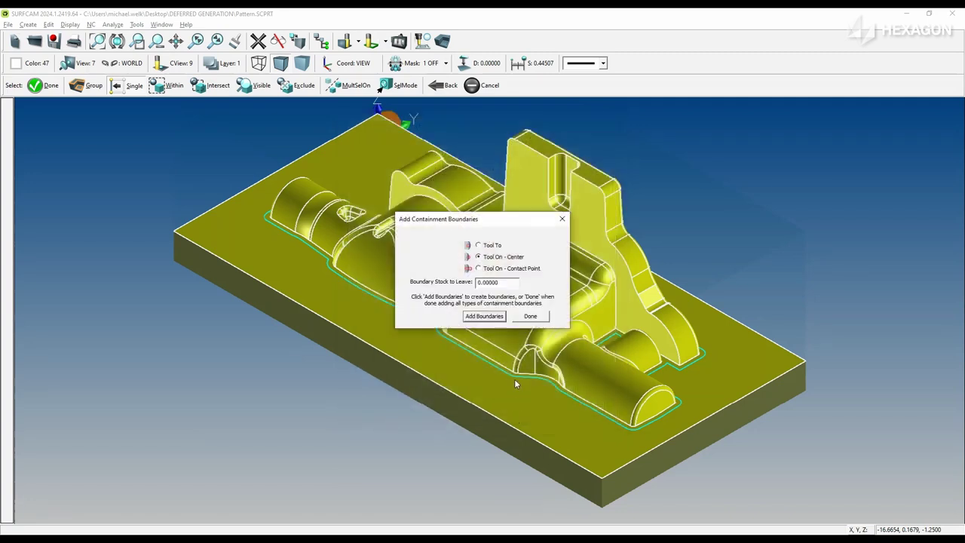
Add the offset outline around the pattern as the finishing operation's Tool On - Center containment boundary and accept the toolpath.
{"action": "left_click", "coordinate": [484, 316]}
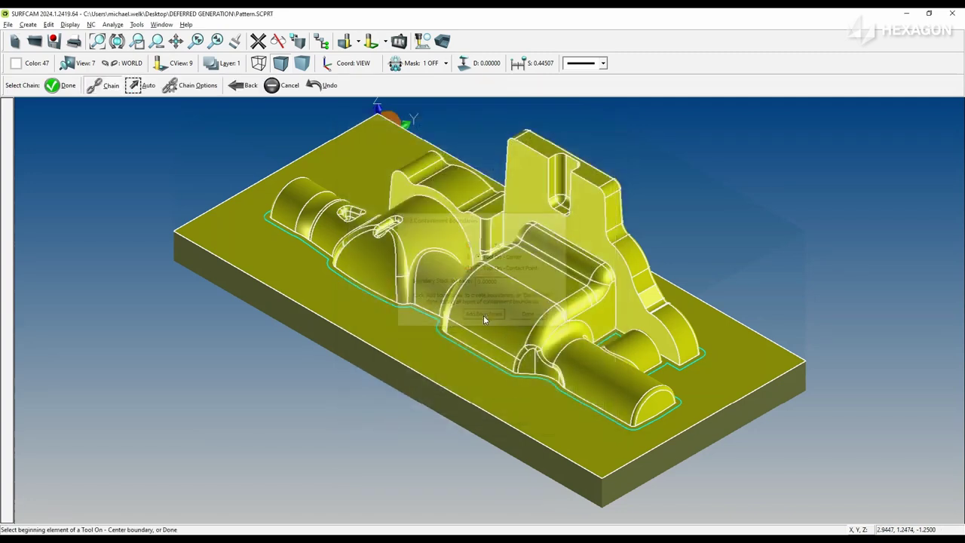
{"action": "left_click", "coordinate": [605, 421]}
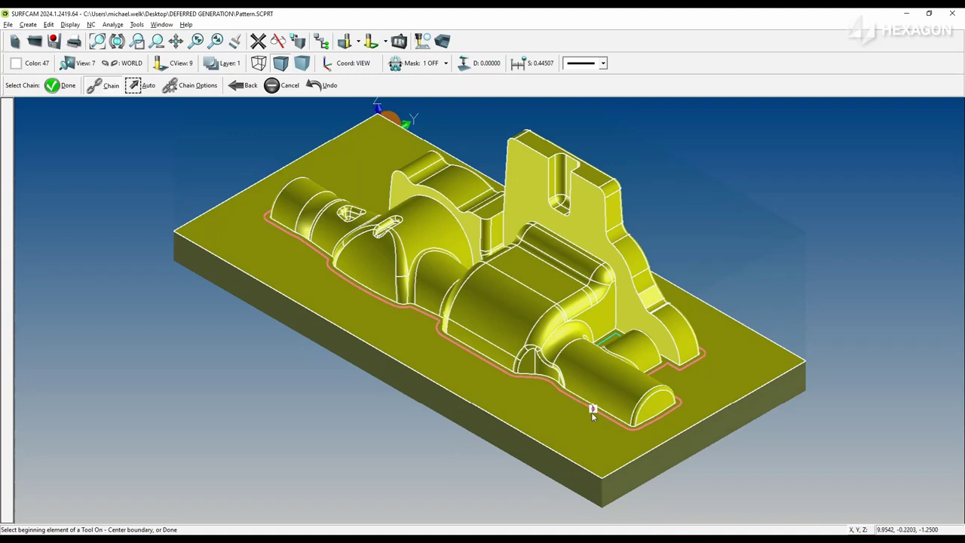
{"action": "left_click", "coordinate": [58, 87]}
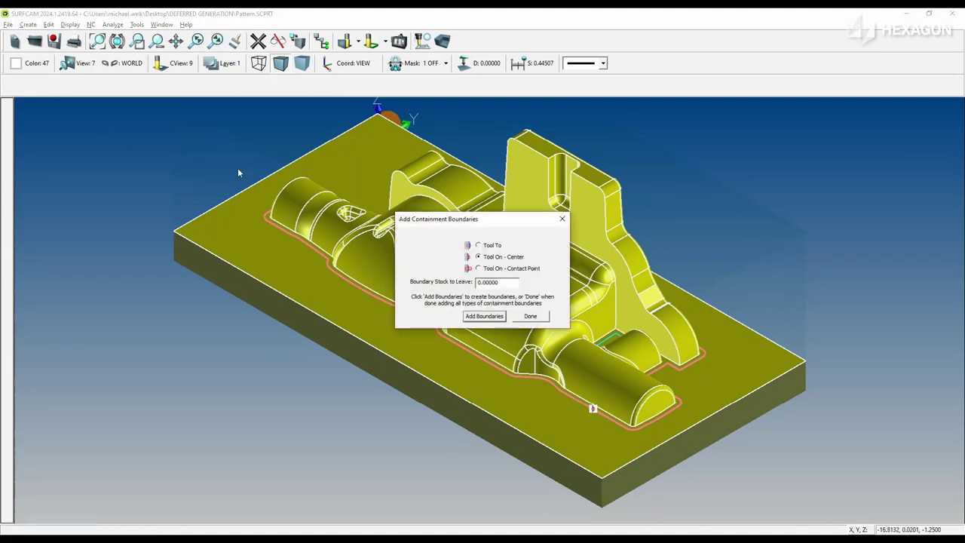
{"action": "left_click", "coordinate": [529, 317]}
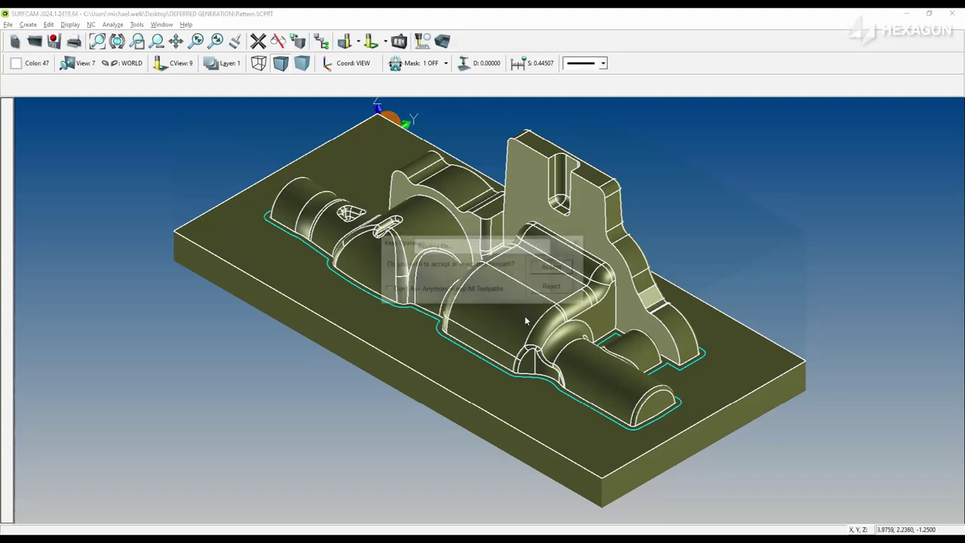
{"action": "left_click", "coordinate": [555, 267]}
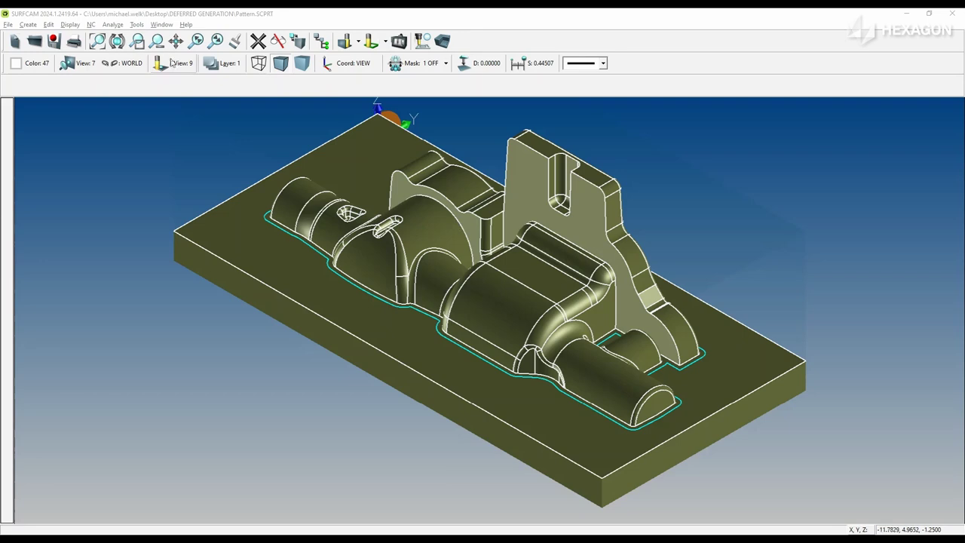
Start a 2 Axis Contour operation and chain the pattern's base outline on the plate as the part boundary.
{"action": "left_click", "coordinate": [92, 25]}
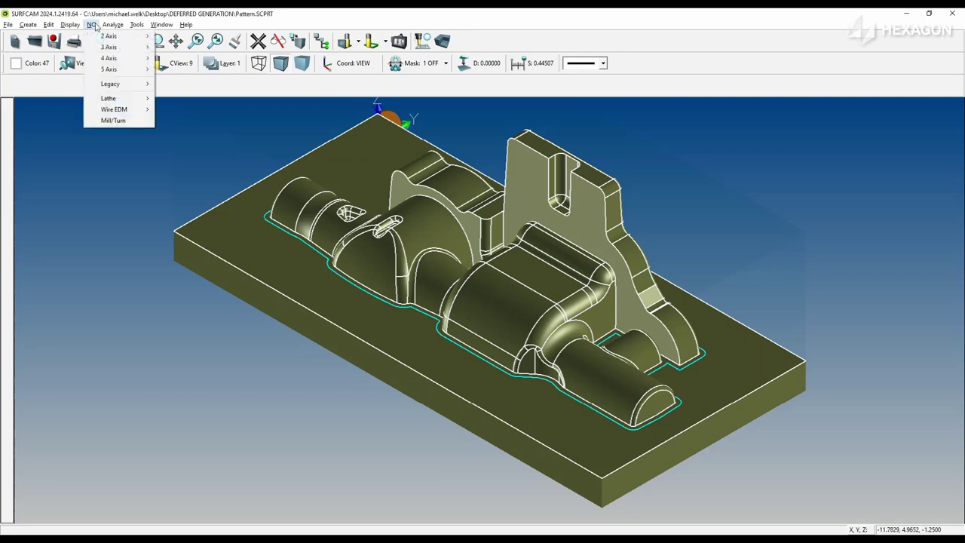
{"action": "mouse_move", "coordinate": [94, 38]}
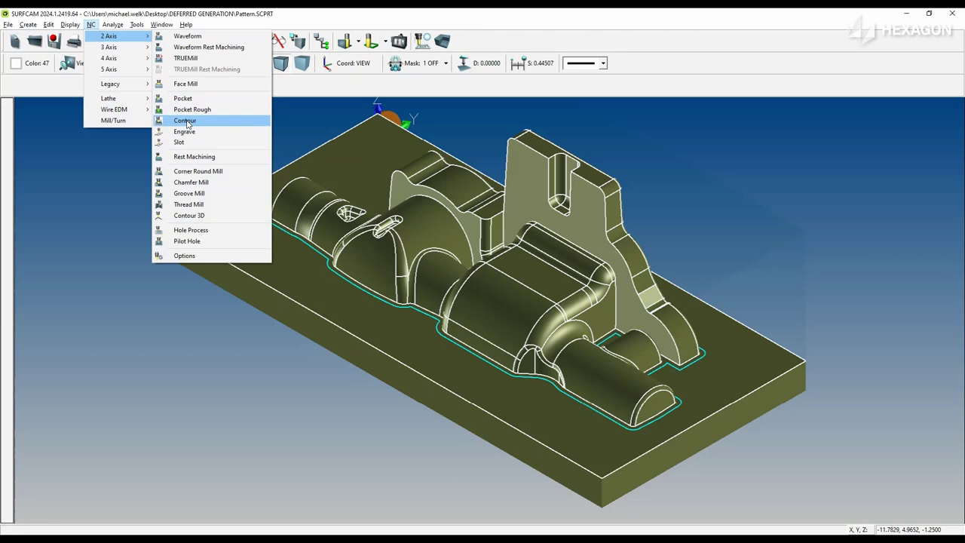
{"action": "left_click", "coordinate": [186, 120]}
{"action": "scroll", "coordinate": [596, 432], "scroll_direction": "up", "scroll_amount": 4}
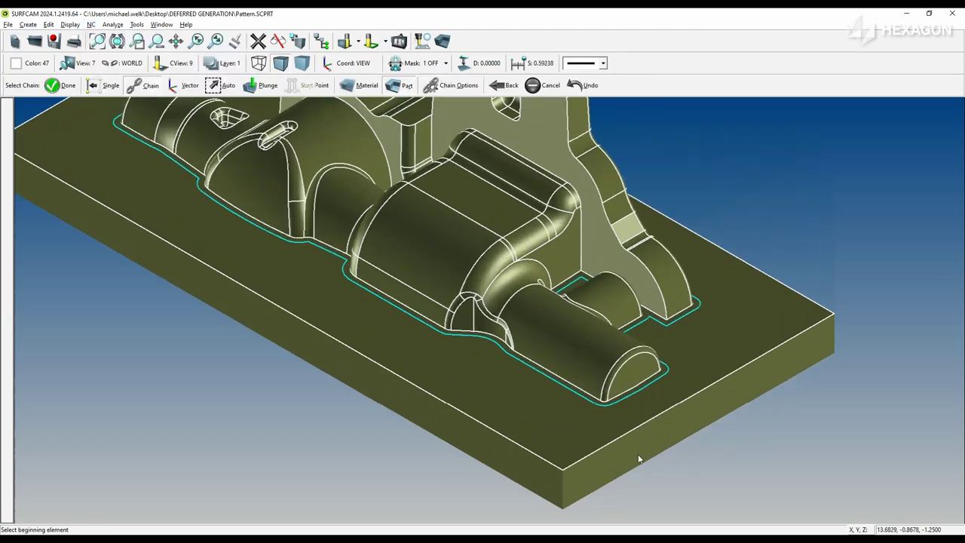
{"action": "scroll", "coordinate": [596, 432], "scroll_direction": "up", "scroll_amount": 3}
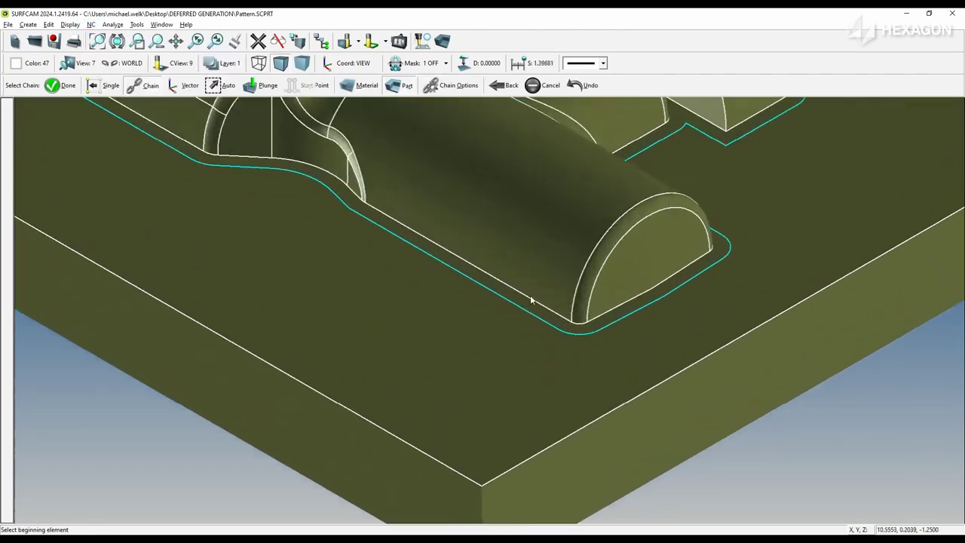
{"action": "left_click", "coordinate": [531, 300]}
{"action": "left_click", "coordinate": [531, 300]}
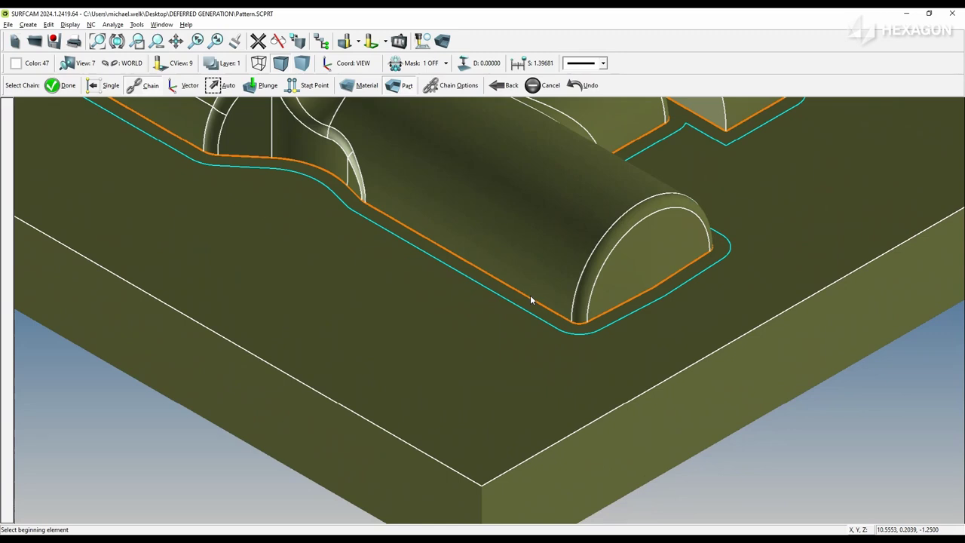
Chain the plate's upper outer edge as the material boundary and finish the contour selection.
{"action": "left_click", "coordinate": [367, 86]}
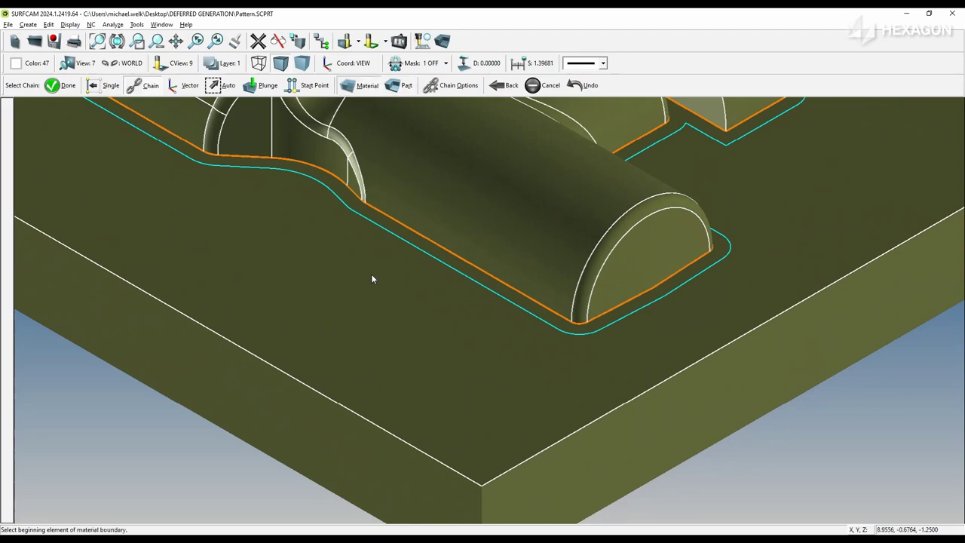
{"action": "left_click", "coordinate": [412, 446]}
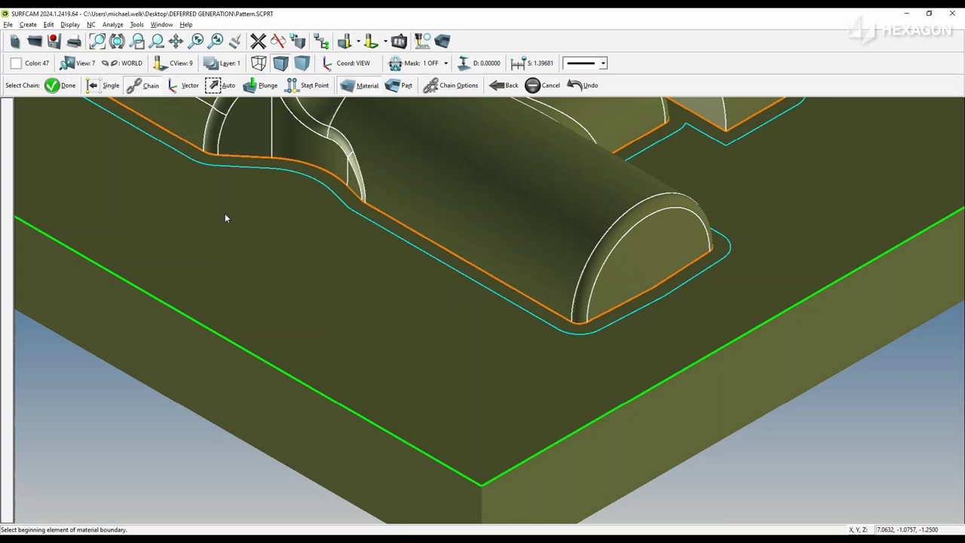
{"action": "key", "text": "ctrl+a"}
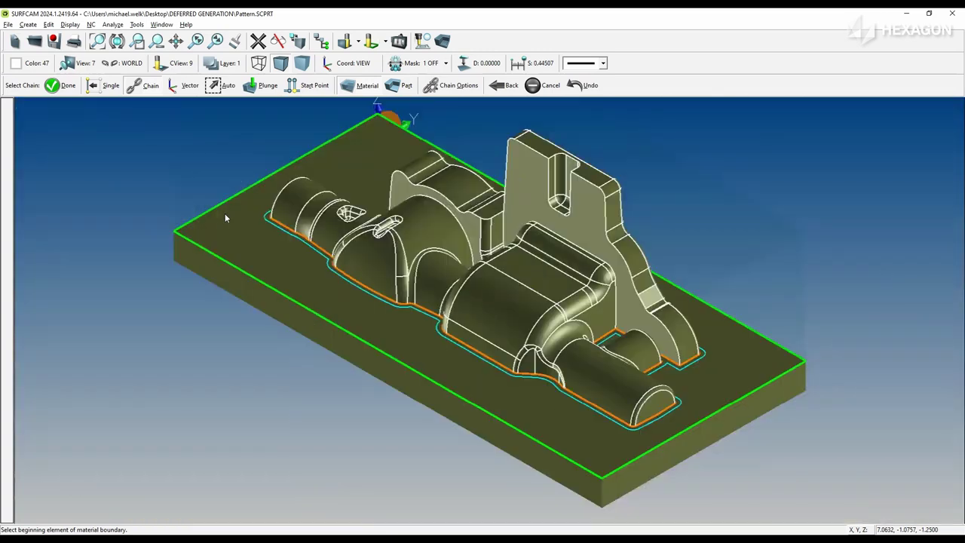
{"action": "left_click", "coordinate": [54, 86]}
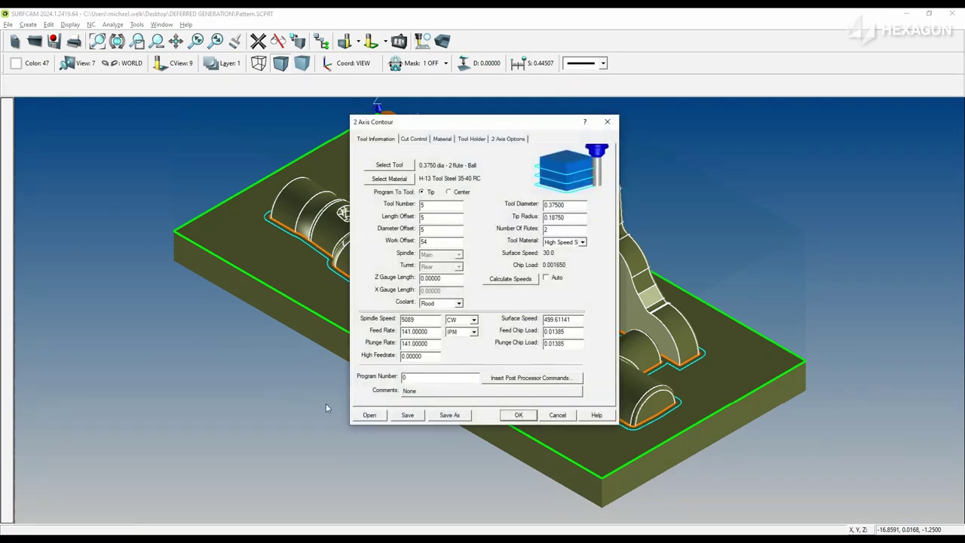
Load the DECKING ROUTINE template into the 2 Axis Contour operation and check its cut control settings.
{"action": "left_click", "coordinate": [368, 414]}
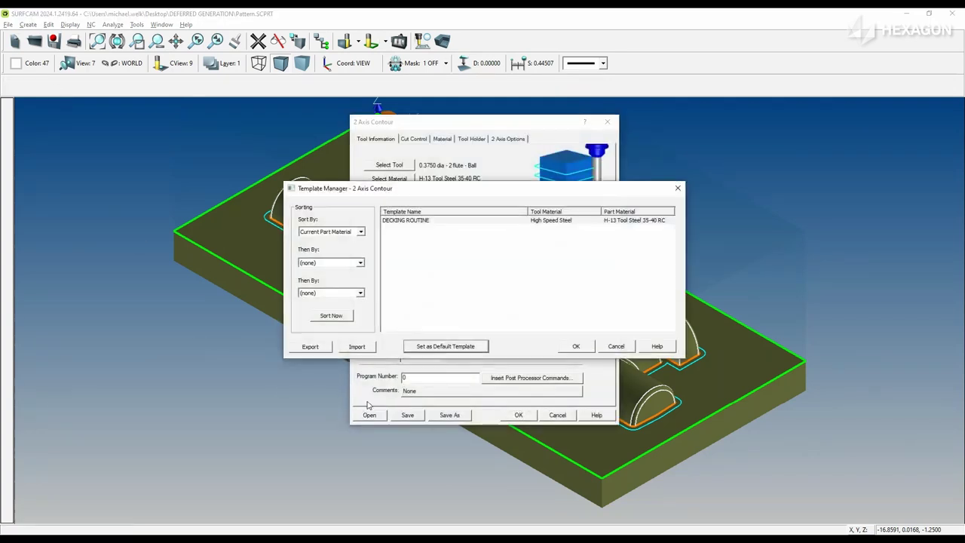
{"action": "left_click", "coordinate": [405, 225]}
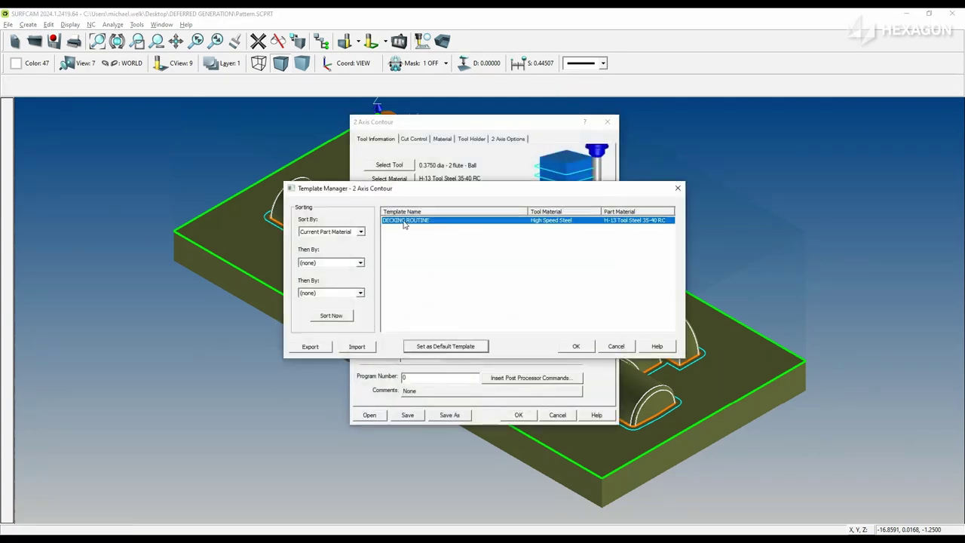
{"action": "left_click", "coordinate": [577, 348]}
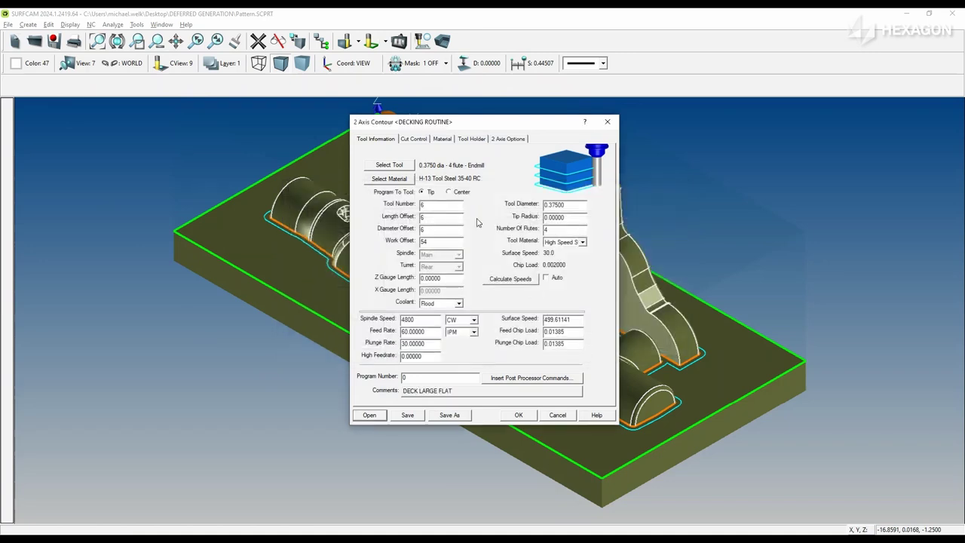
{"action": "left_click", "coordinate": [416, 141]}
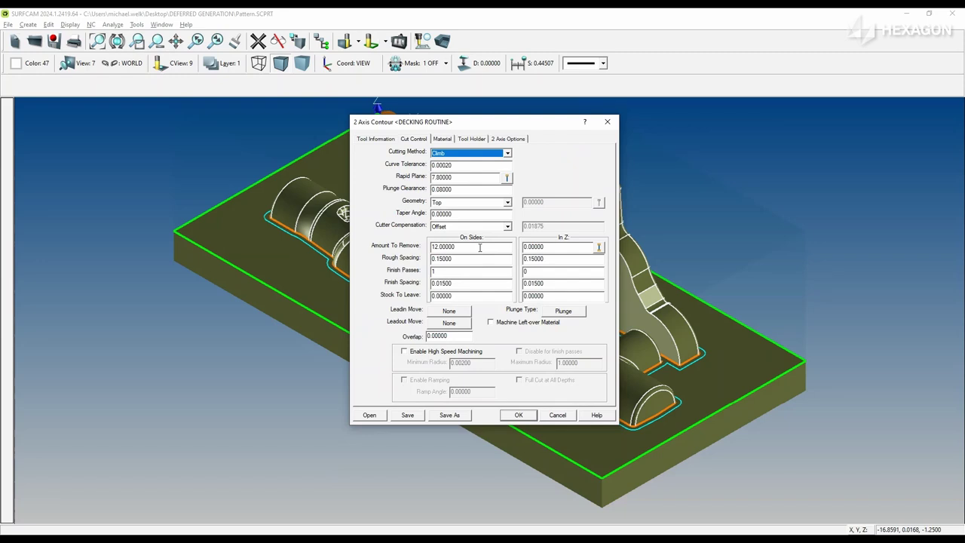
Accept the contour settings, choose the outside of the pattern outline as the side to contour, and accept the decking toolpath.
{"action": "left_click", "coordinate": [517, 415]}
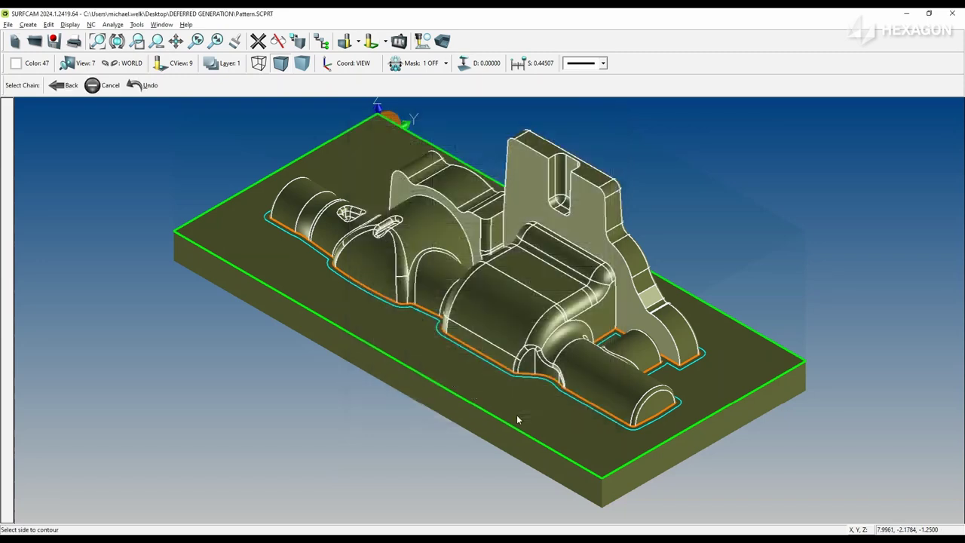
{"action": "left_click", "coordinate": [589, 435]}
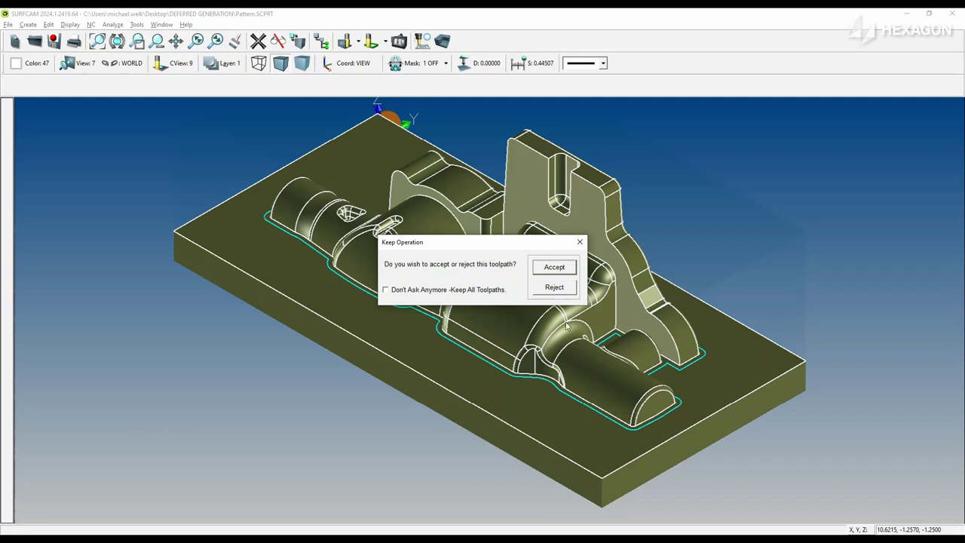
{"action": "left_click", "coordinate": [555, 268]}
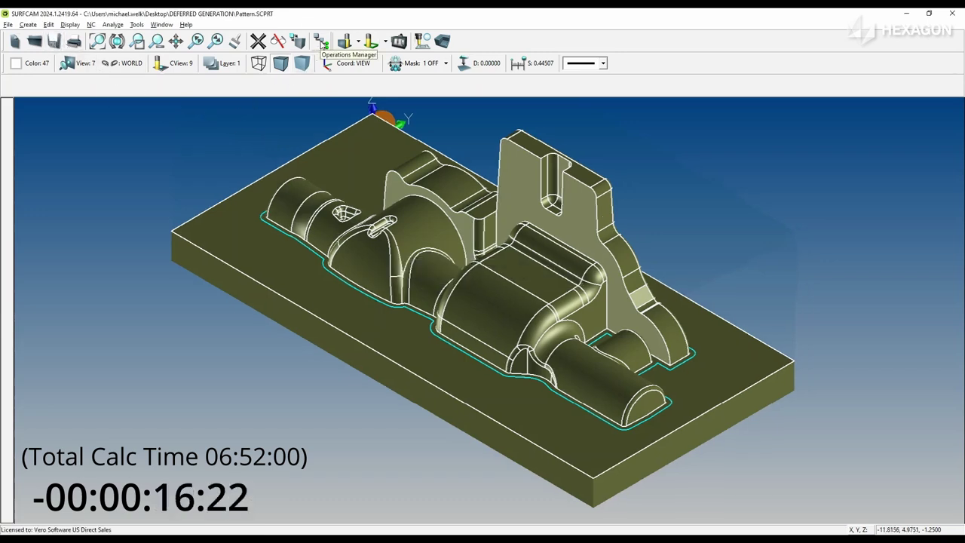
Review the deferred operations in the NC Operations Manager, close it and generate all the deferred toolpaths.
{"action": "left_click", "coordinate": [321, 41]}
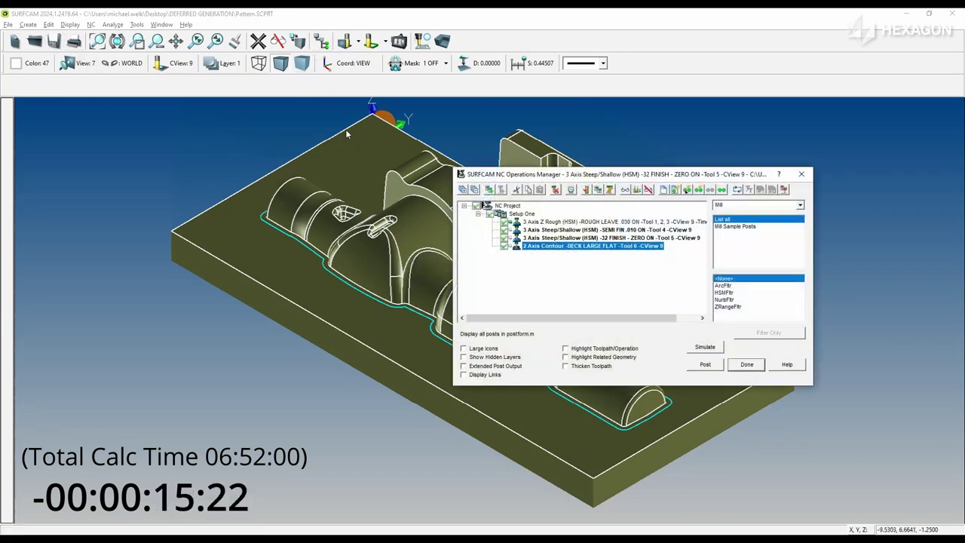
{"action": "left_click", "coordinate": [511, 251]}
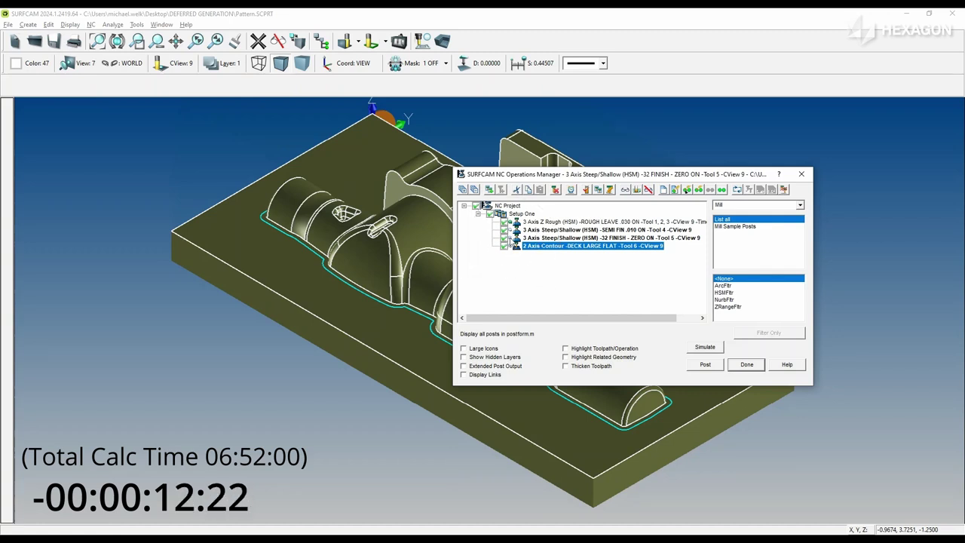
{"action": "left_click", "coordinate": [510, 230]}
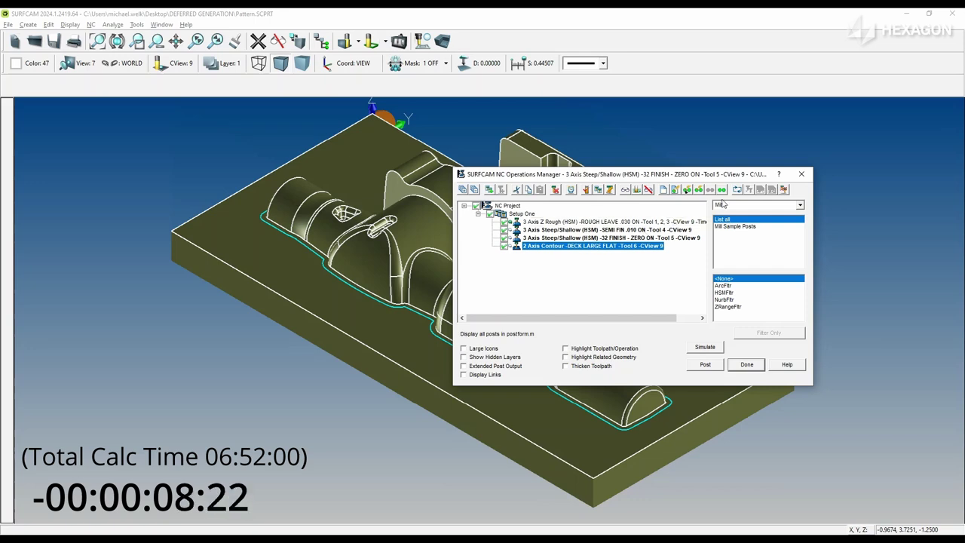
{"action": "left_click", "coordinate": [802, 176]}
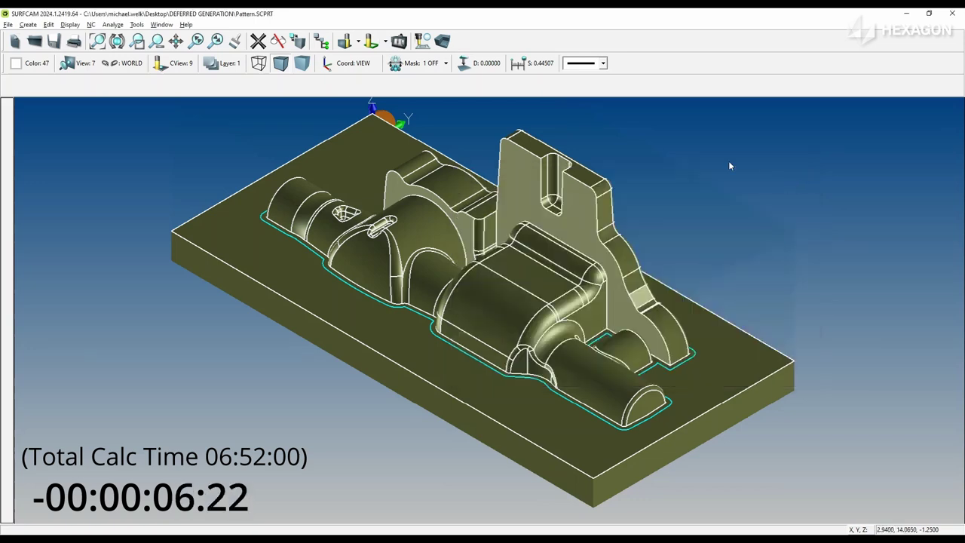
{"action": "left_click", "coordinate": [423, 42]}
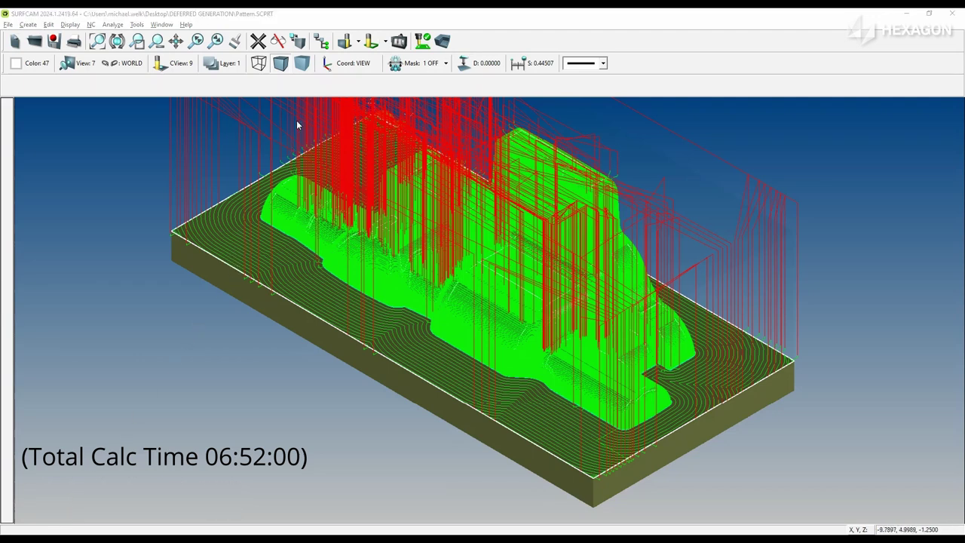
Examine the generated operations and their machining times in the NC Operations Manager, and close it.
{"action": "left_click", "coordinate": [322, 42]}
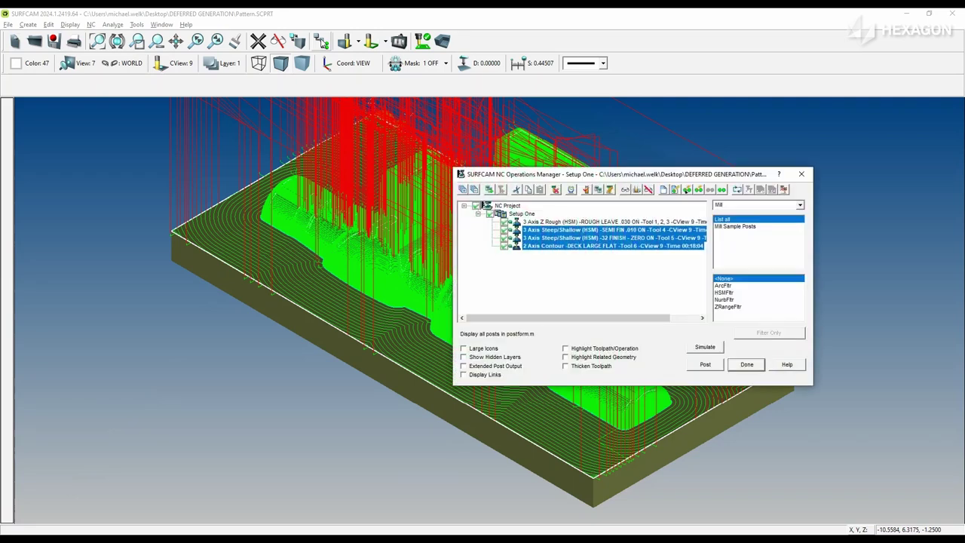
{"action": "left_click", "coordinate": [548, 291]}
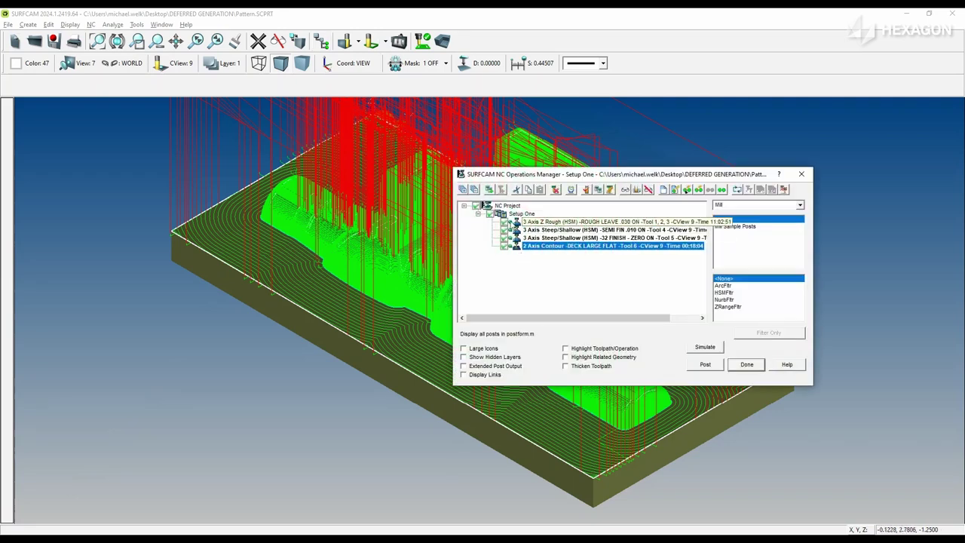
{"action": "key", "text": "ctrl"}
{"action": "key", "text": "ctrl"}
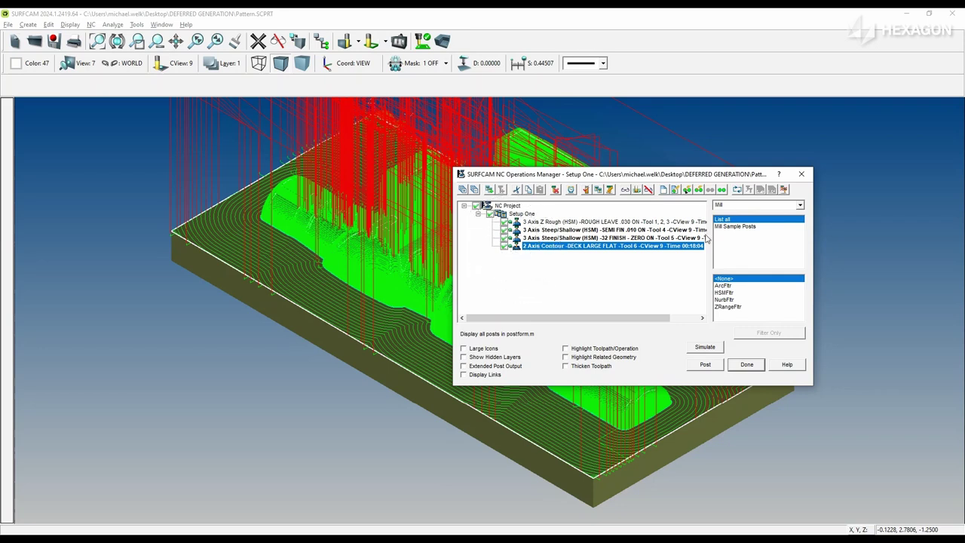
{"action": "left_click", "coordinate": [804, 176]}
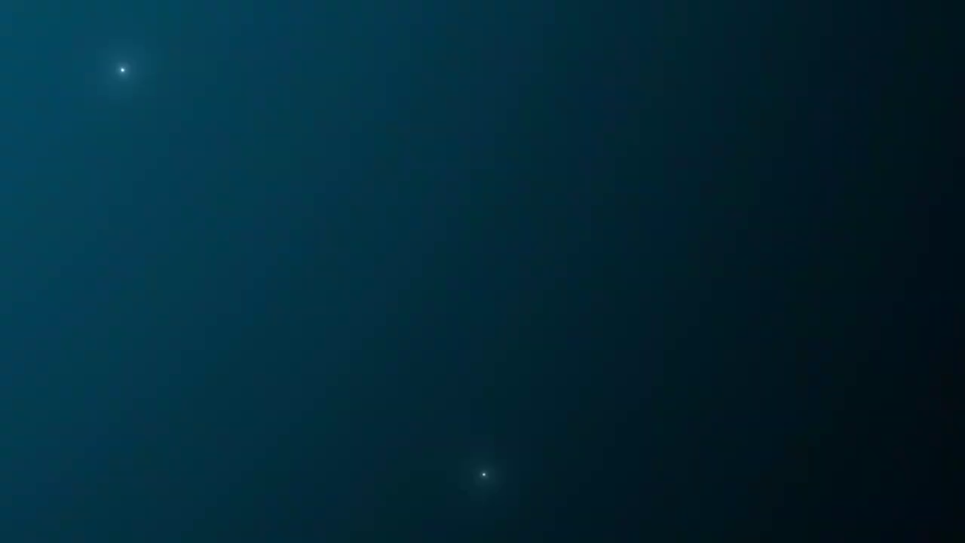